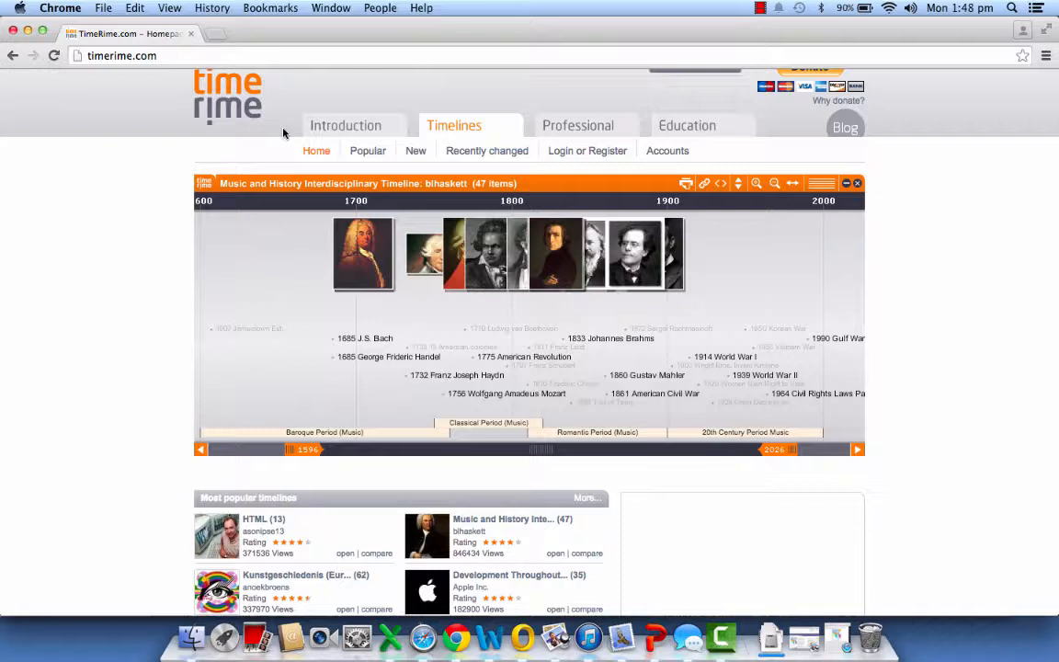
- Look over the homepage's timeline lists and the timeline search form with its History category
scroll(922, 332, down, 2)
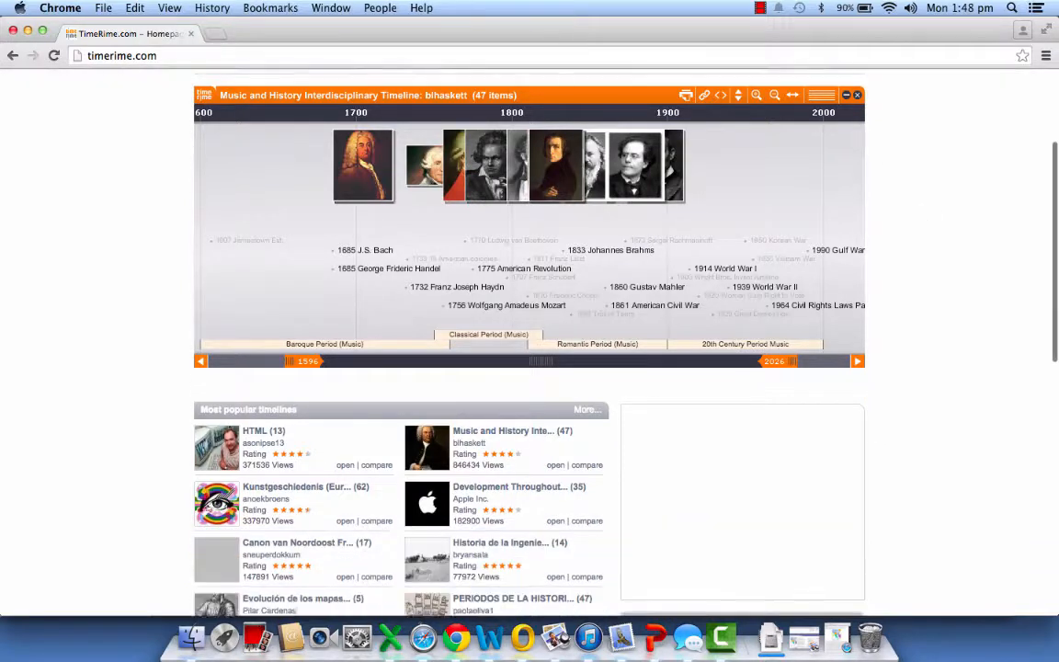
scroll(897, 331, down, 7)
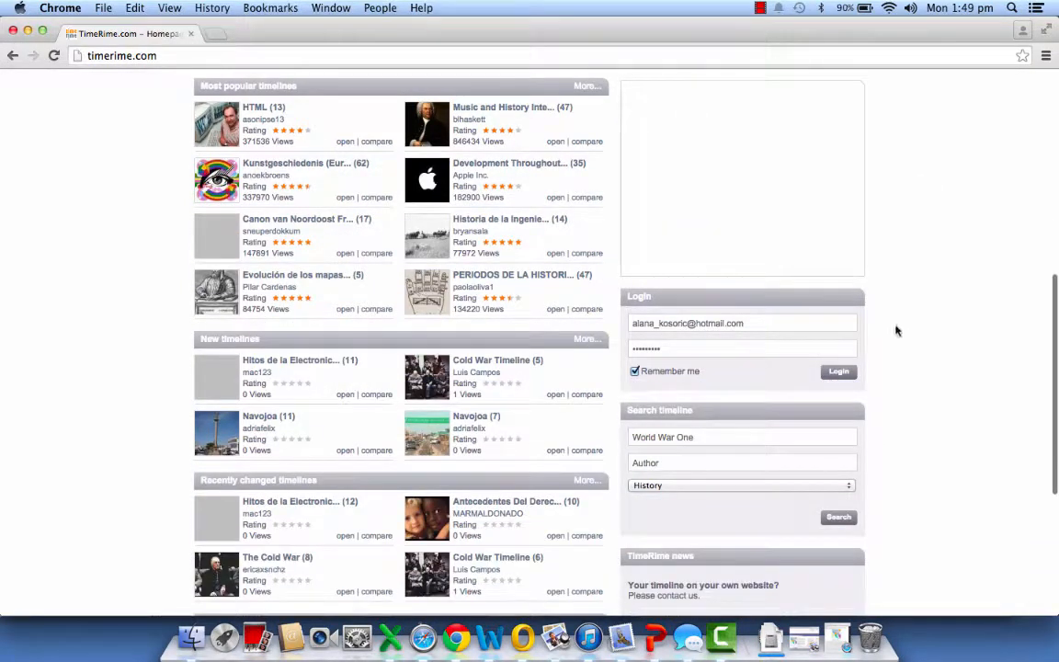
click(760, 488)
click(760, 489)
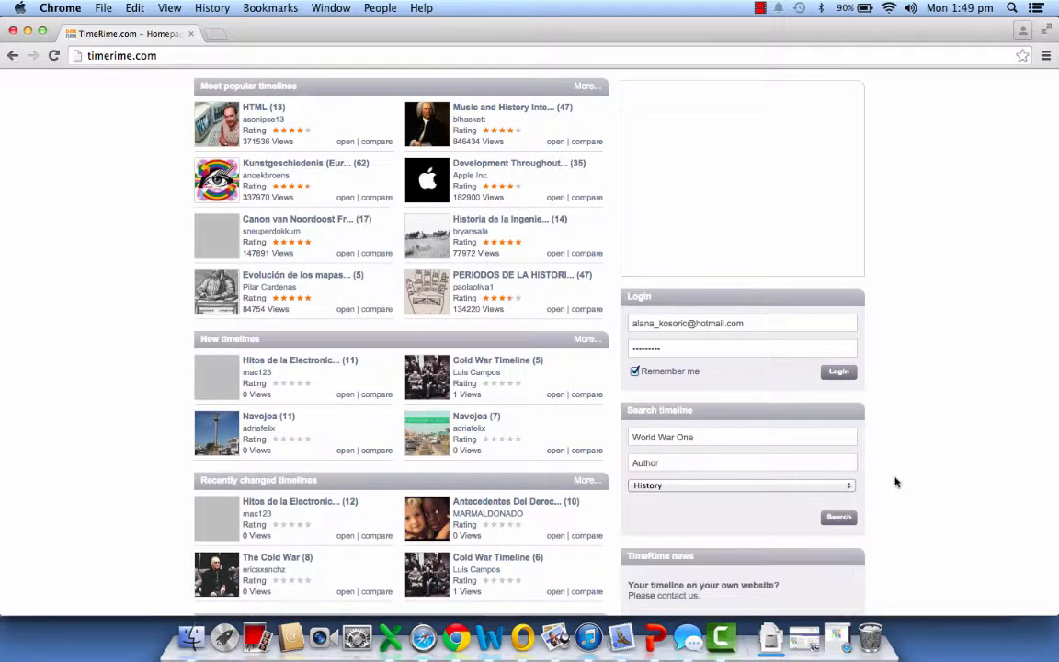
click(840, 520)
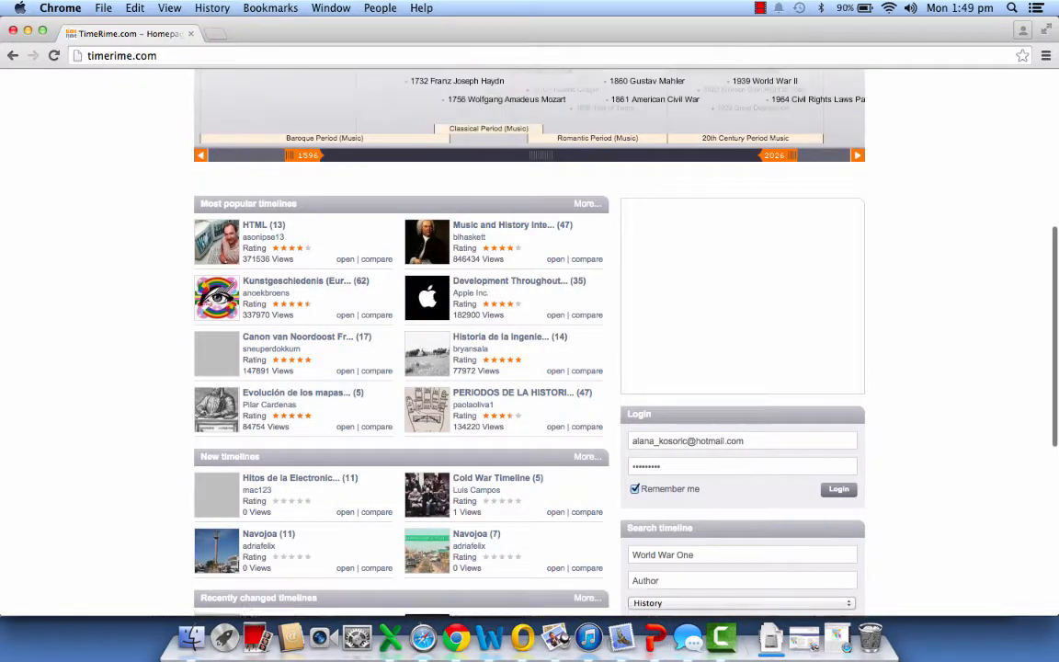
scroll(931, 429, up, 7)
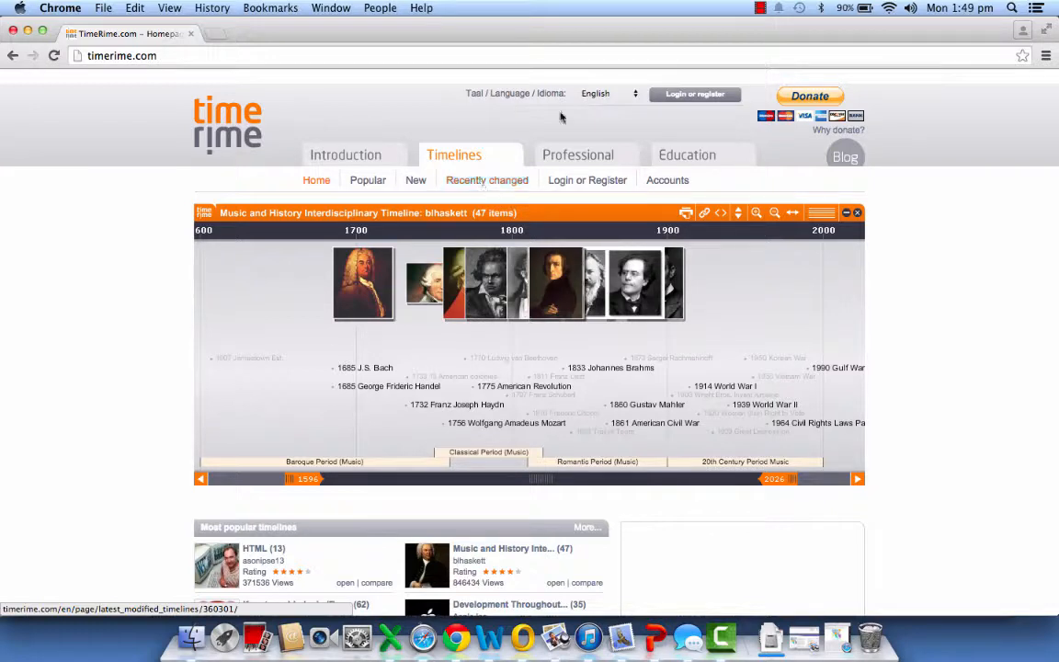
- Open the login and registration page, go through the free registration fields and accept the terms of use
click(684, 100)
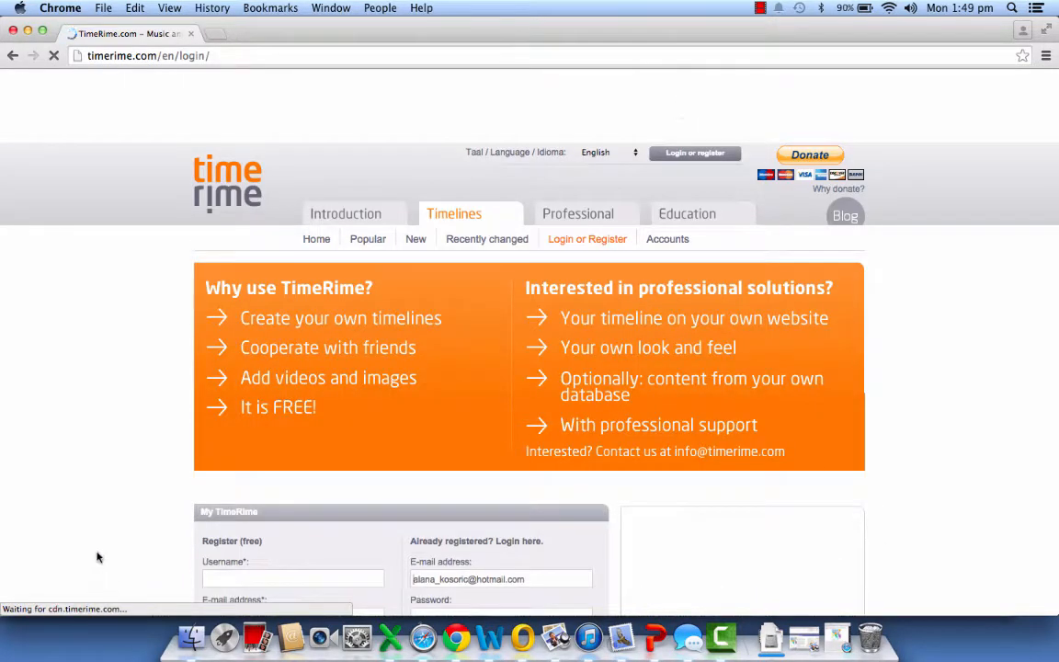
scroll(119, 478, down, 4)
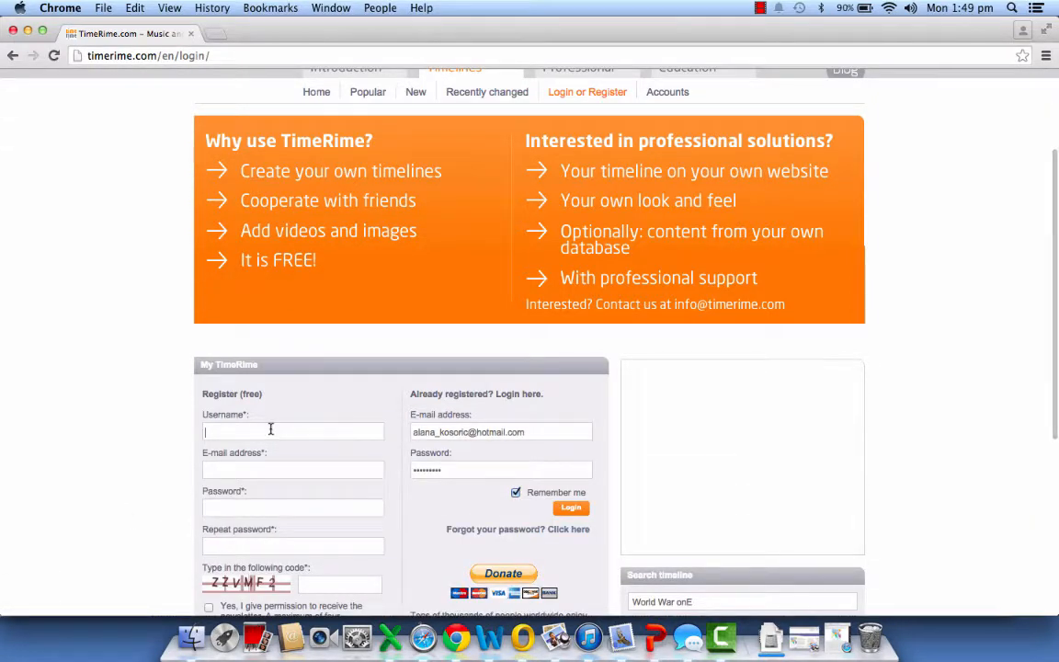
click(256, 471)
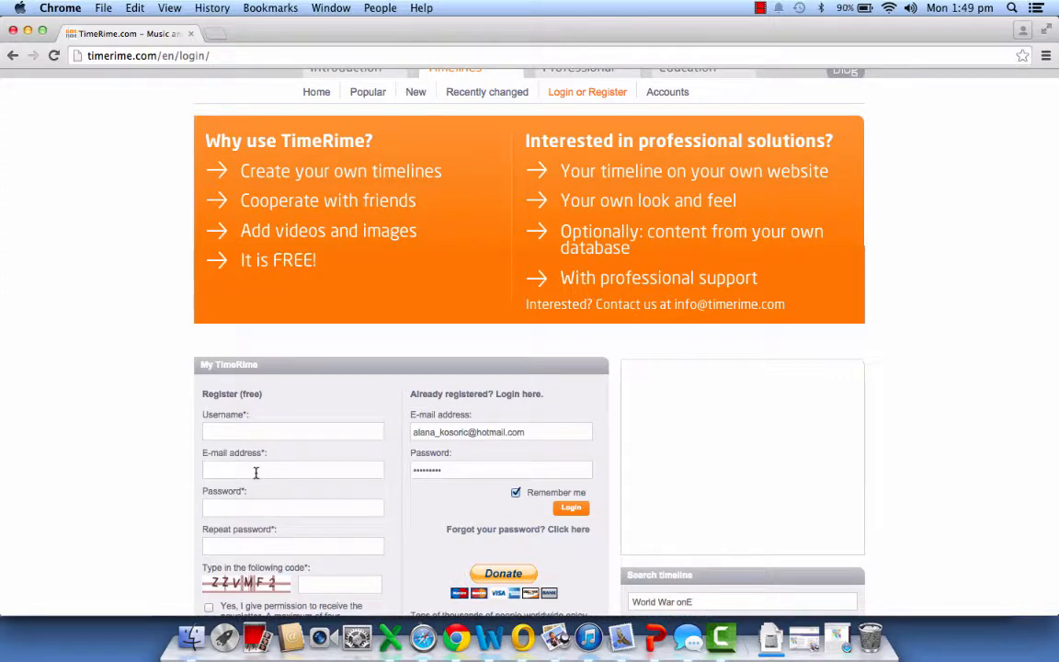
click(246, 509)
scroll(154, 496, down, 3)
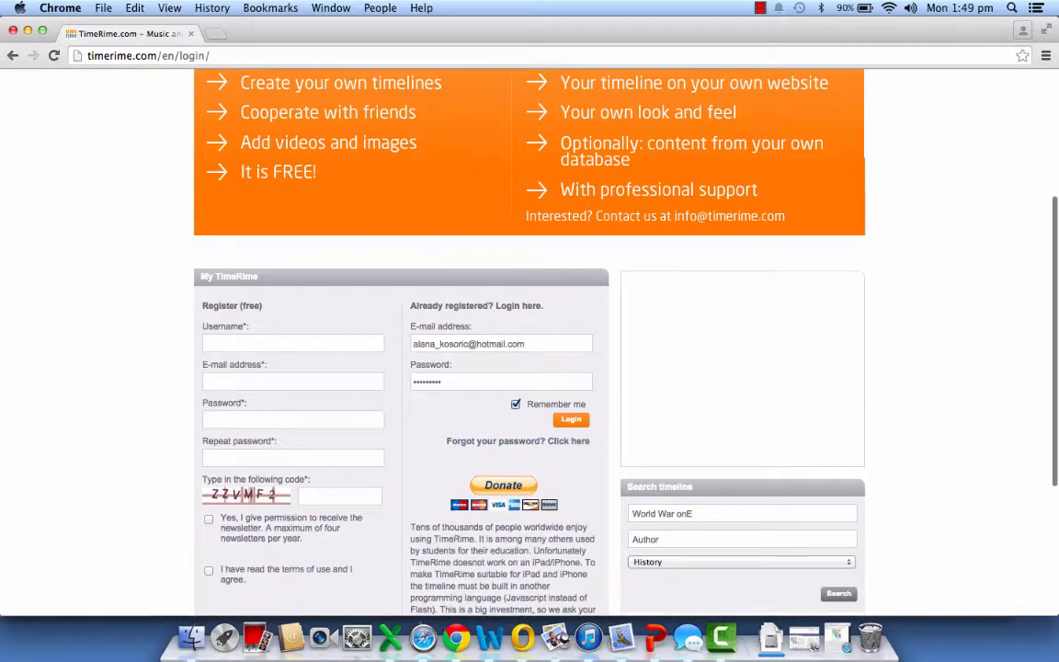
click(305, 501)
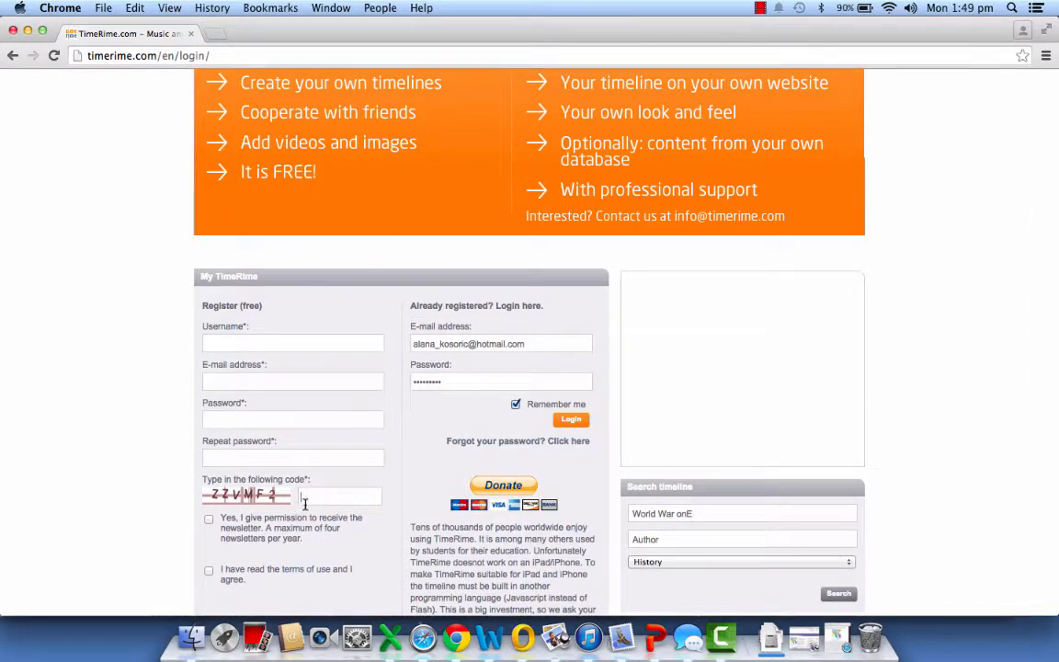
click(209, 572)
scroll(209, 572, down, 2)
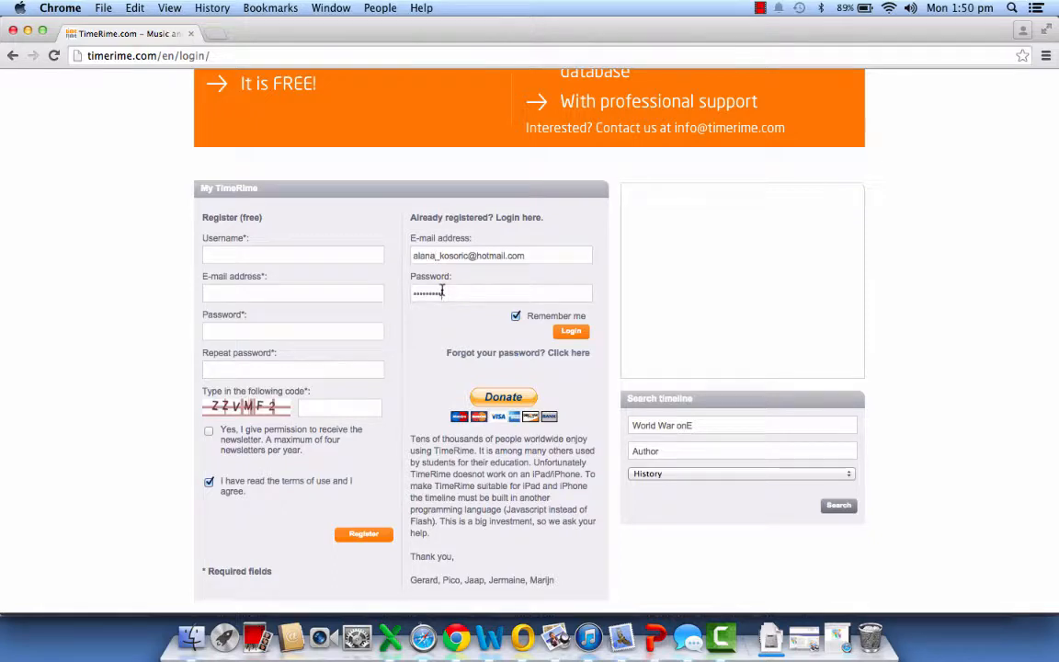
- Log in with the saved account details and start making a new timeline
click(564, 332)
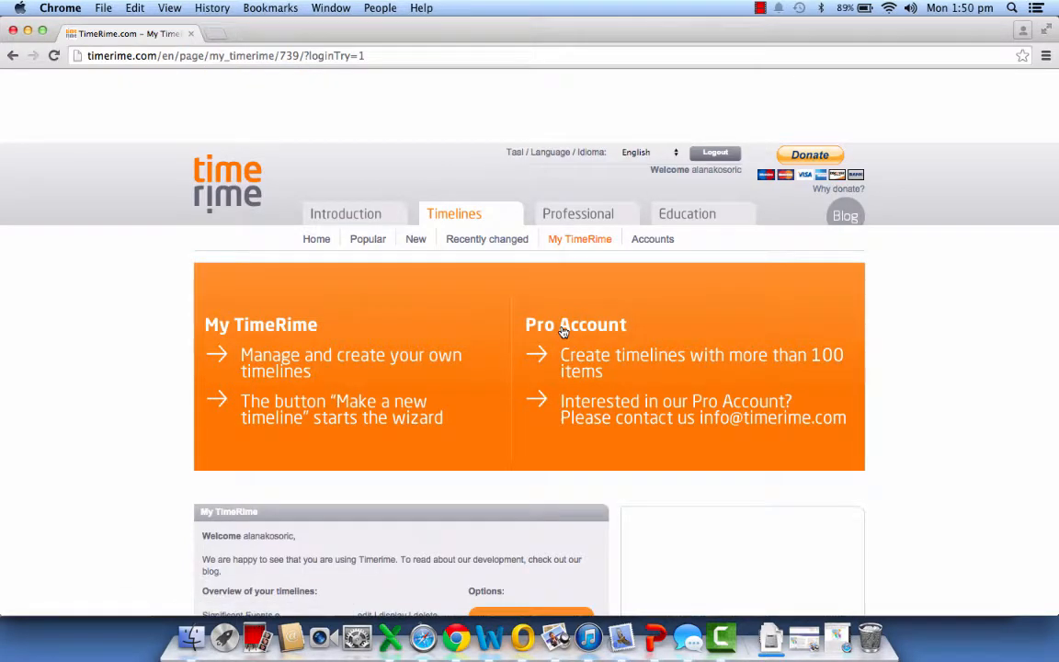
scroll(564, 332, down, 3)
scroll(515, 349, down, 2)
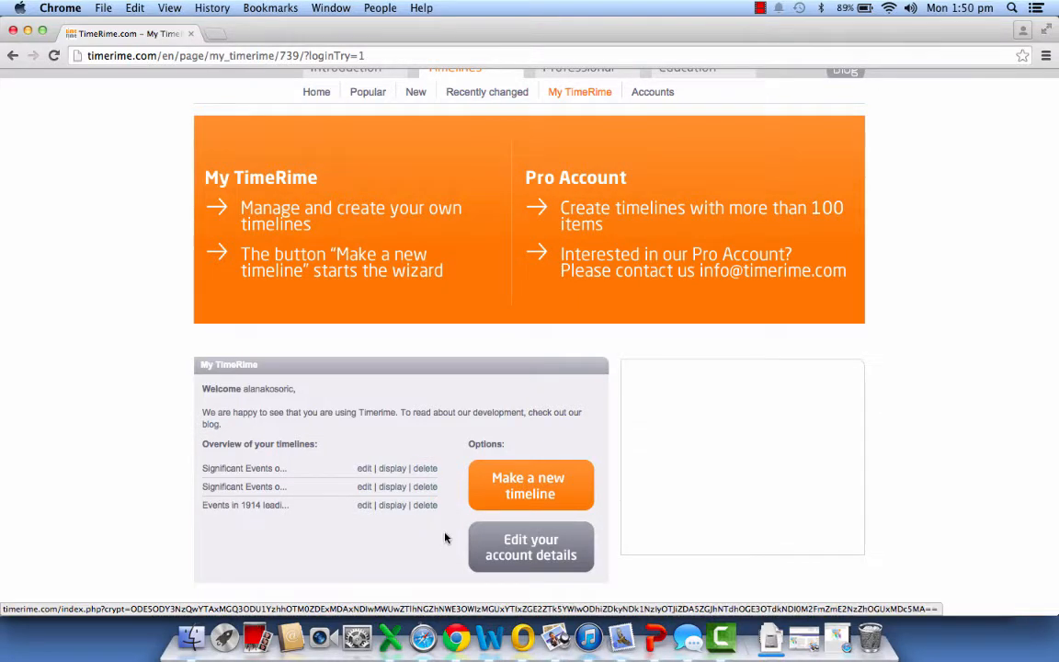
click(512, 492)
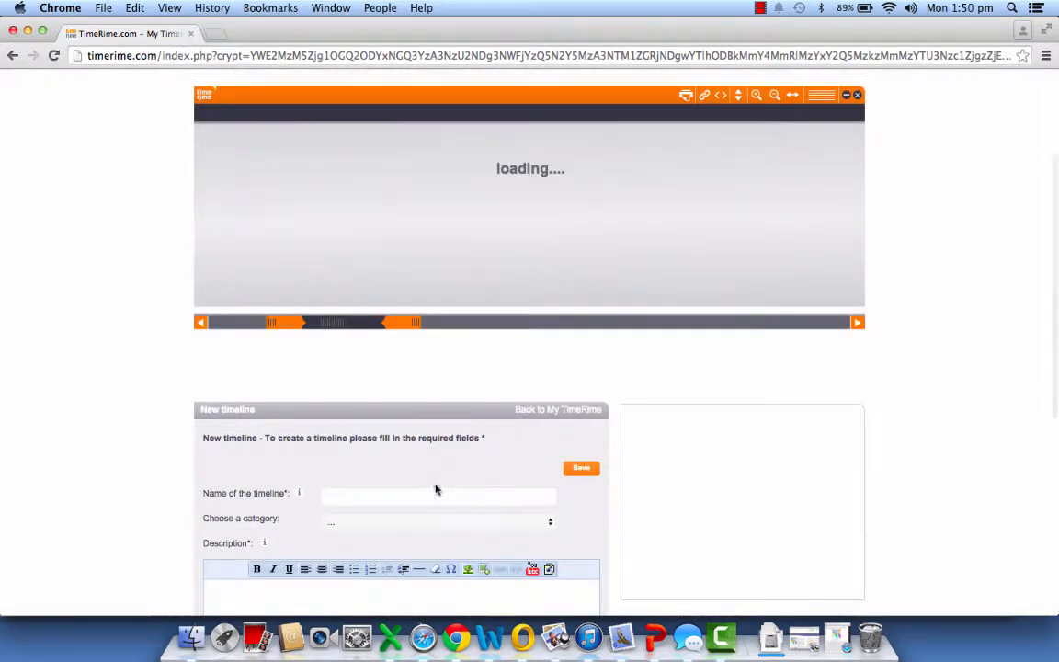
- Name the timeline "Significant events of World War One" and choose the History category
click(412, 493)
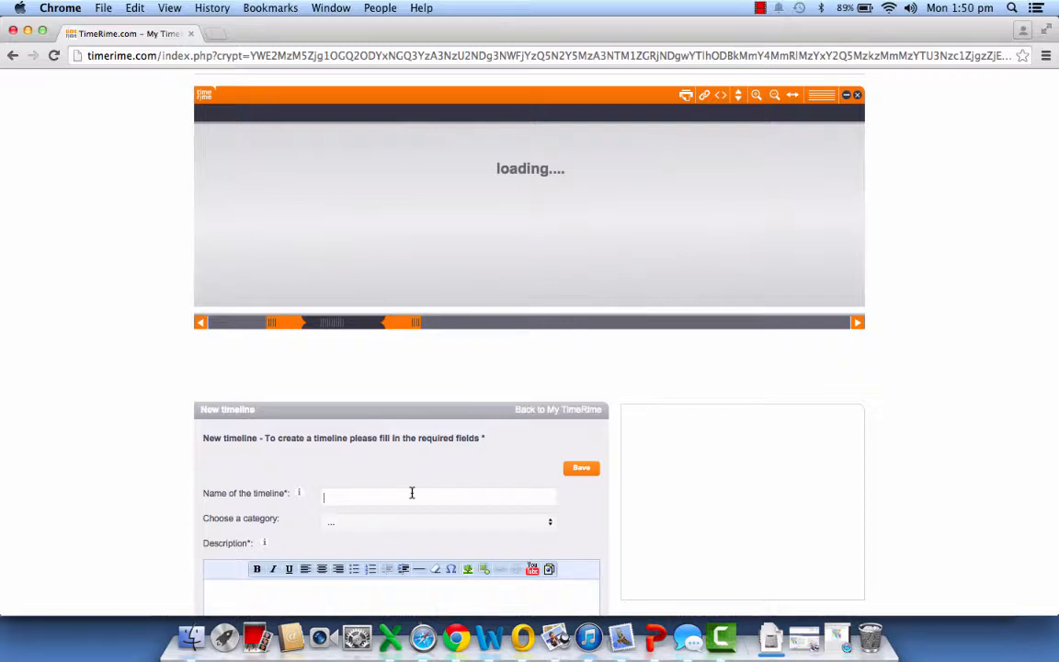
text(Significant events of World War One)
click(423, 522)
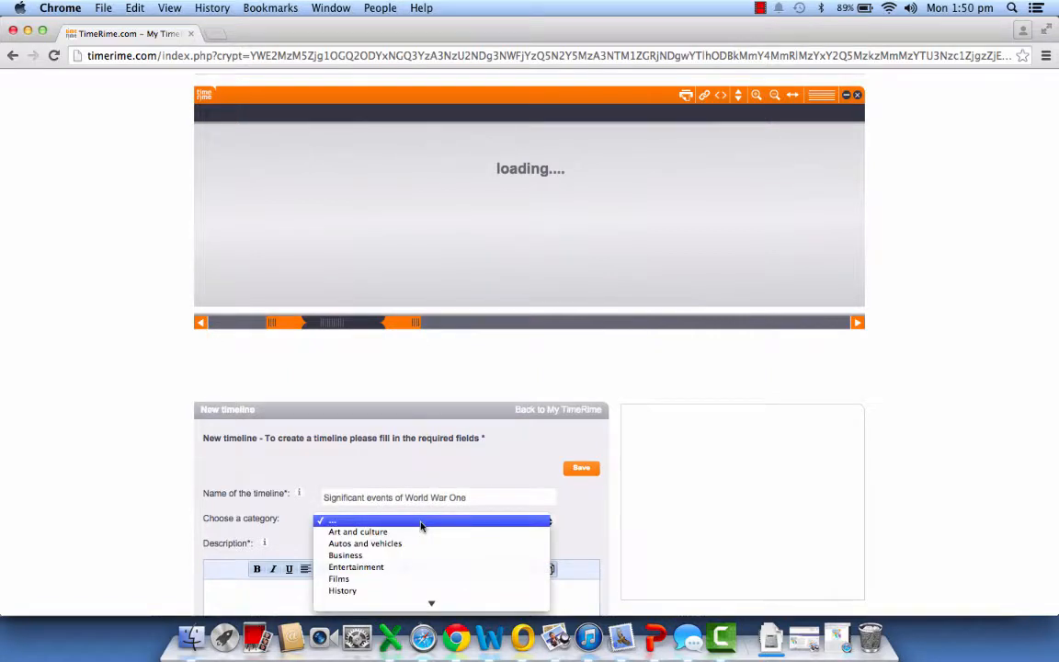
click(396, 593)
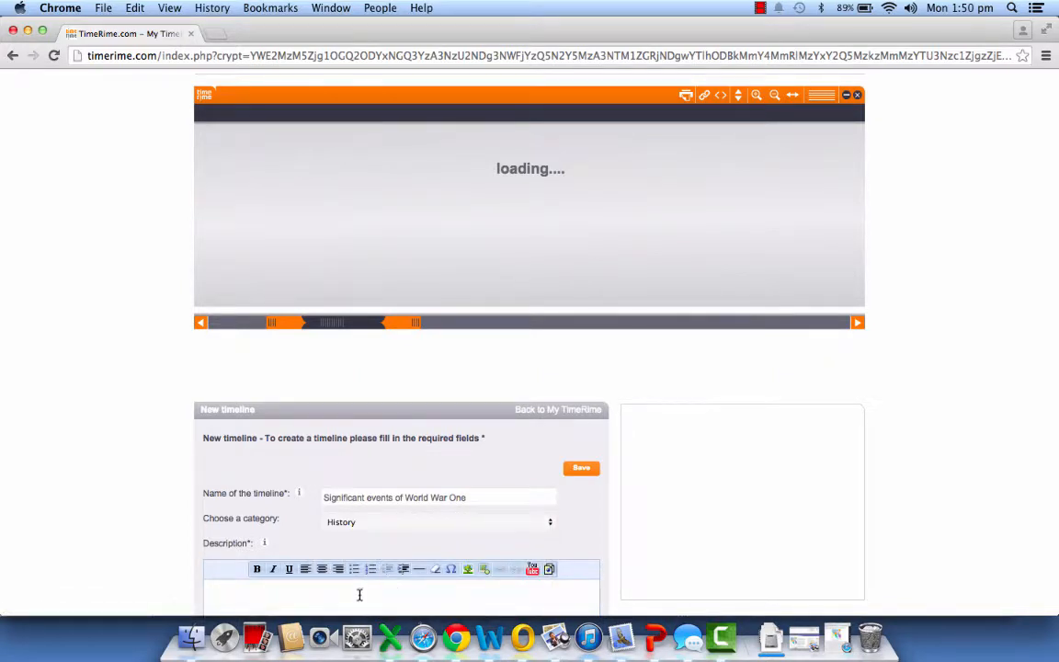
- Write the description "This timeline looks at the significant events of World War One from 1914 to 1918." and save the timeline
click(352, 591)
text(This timeline looks at the sign)
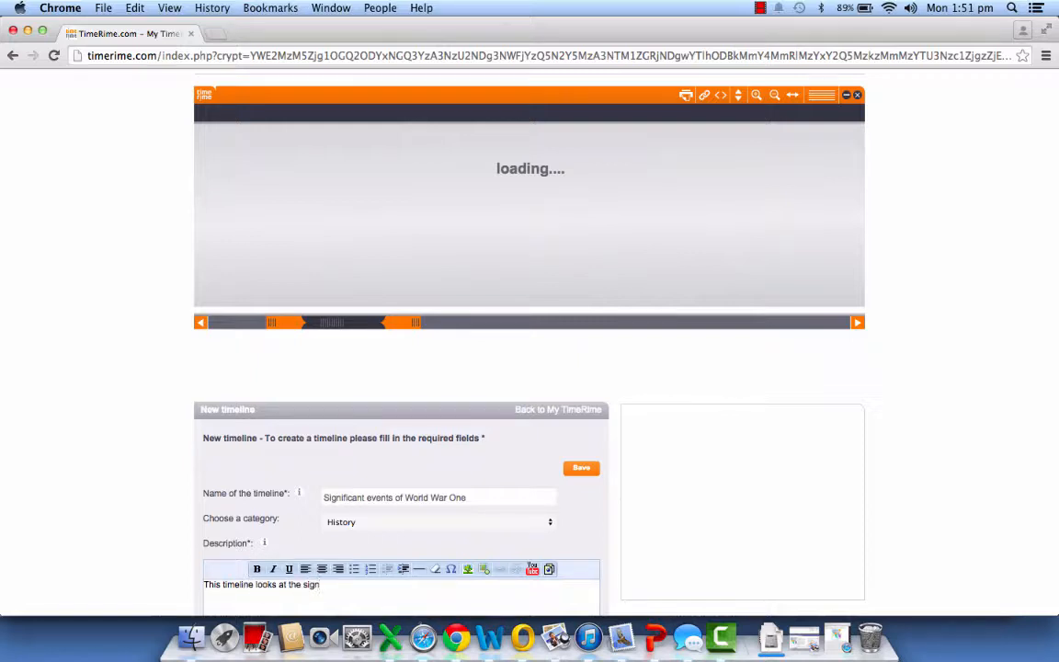
text(ificant events of World War )
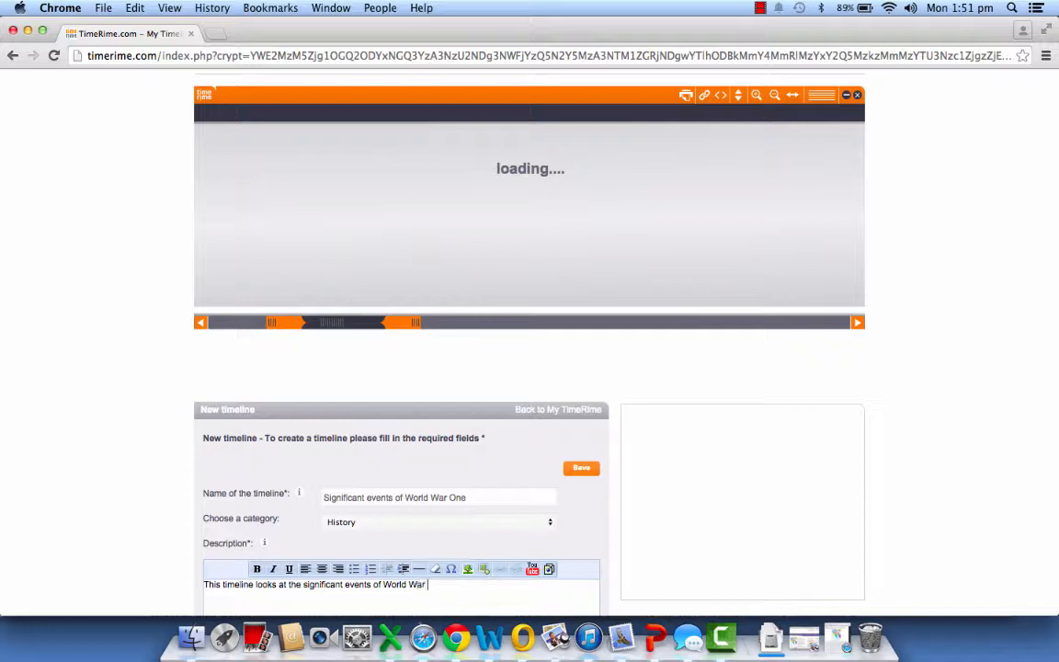
text(One from 1914 to 1918.)
click(576, 471)
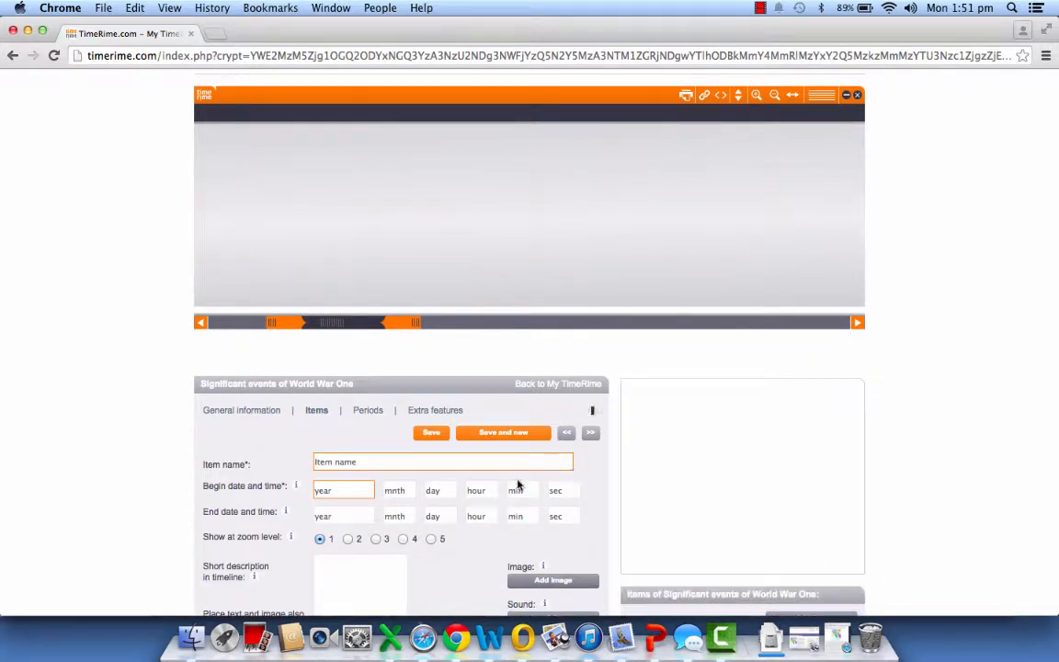
- Set up a period titled "World War One" with begin year 1914 and end year 1918
click(369, 411)
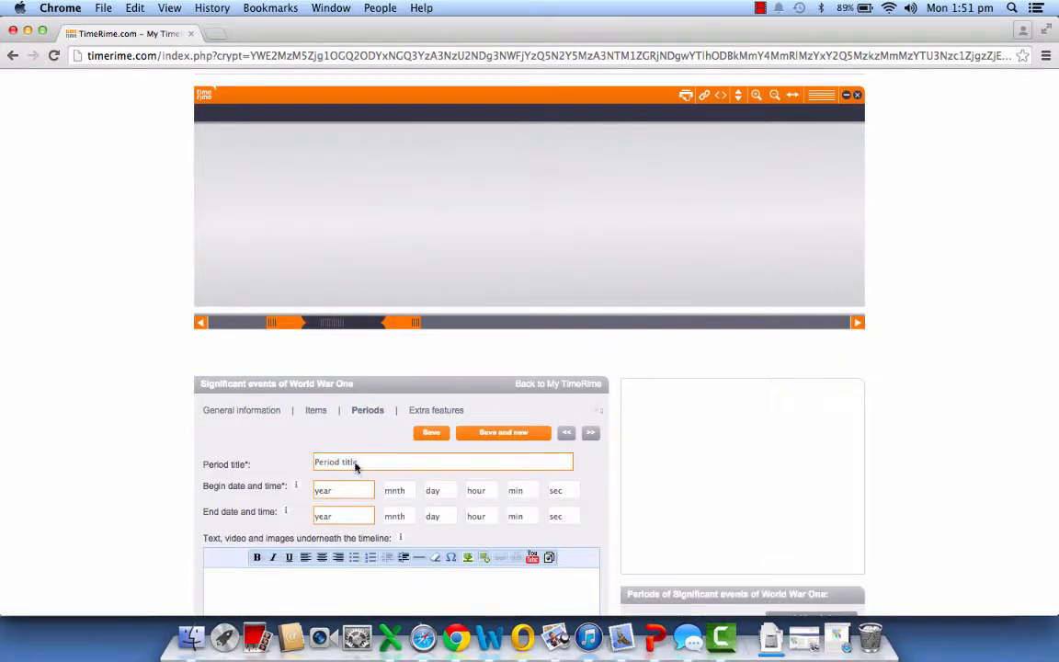
click(357, 463)
text(World War O)
text(ne)
click(351, 492)
text(1914)
click(323, 516)
text(1918)
- Add the period text "This timeline explores the events of World War One from 1914 to 1918." and save the period
click(315, 570)
text(This time)
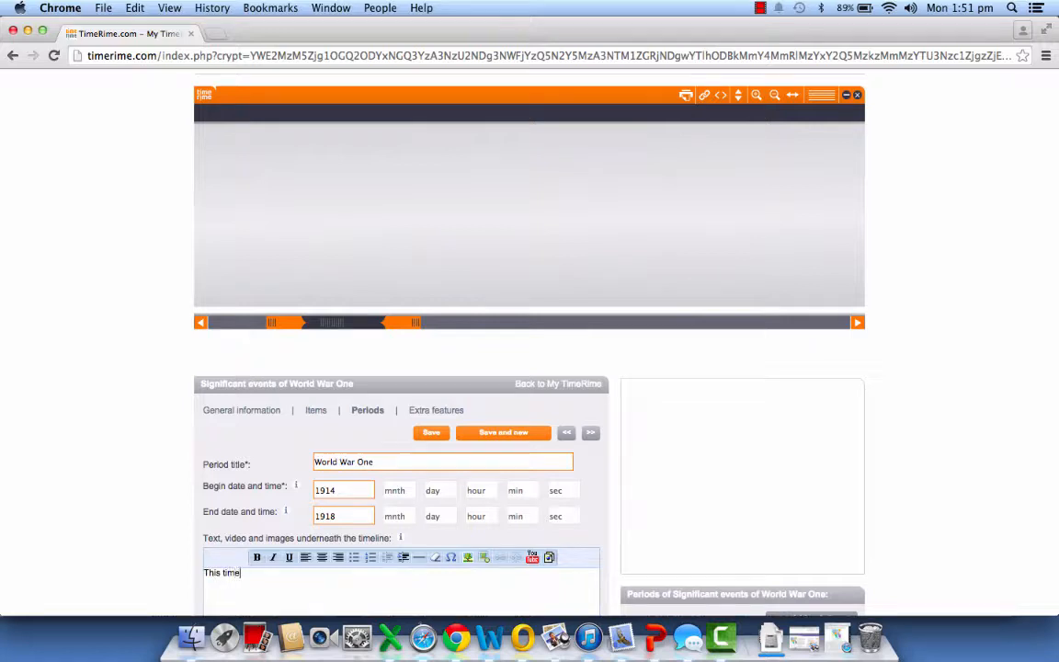
text(line explores the events of)
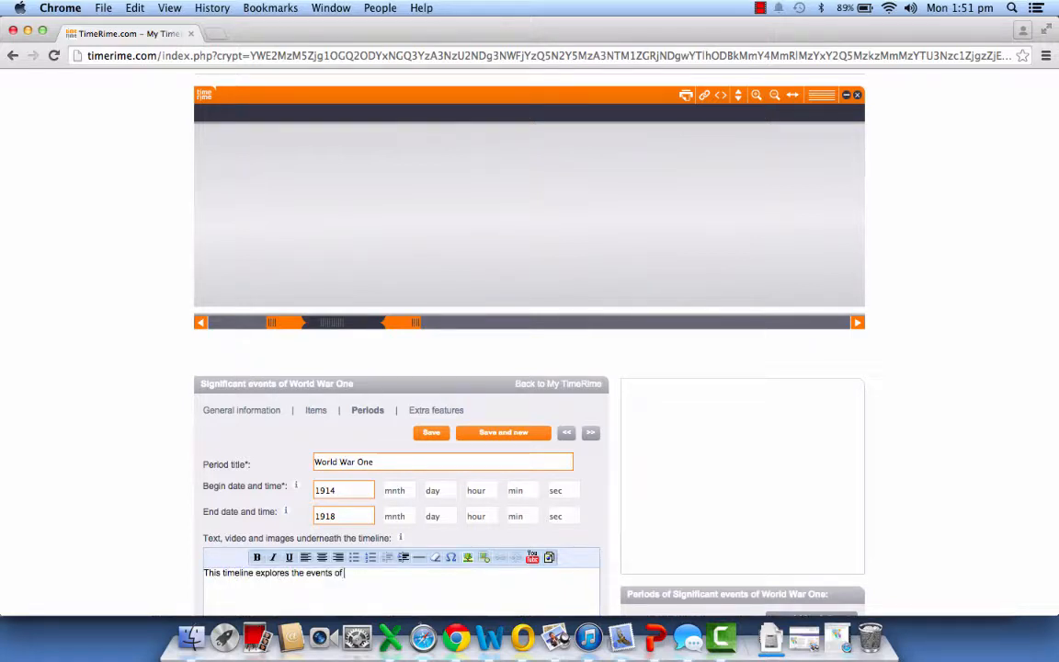
text( World War one)
key(BackSpace)
key(BackSpace)
key(BackSpace)
text(One from 1914 to)
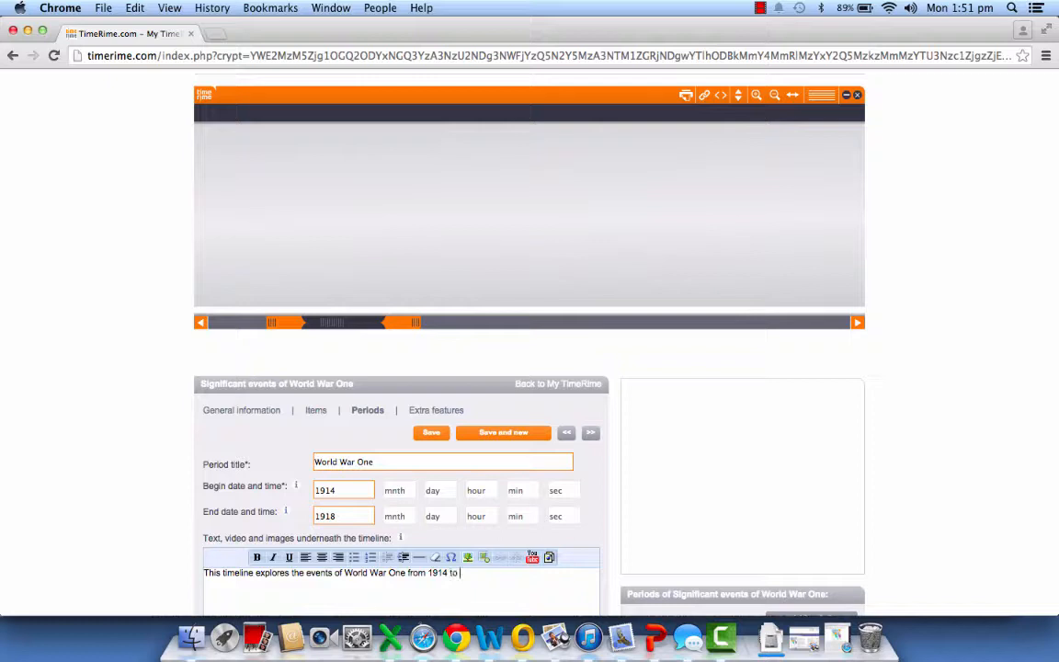
text( 1918.)
click(438, 436)
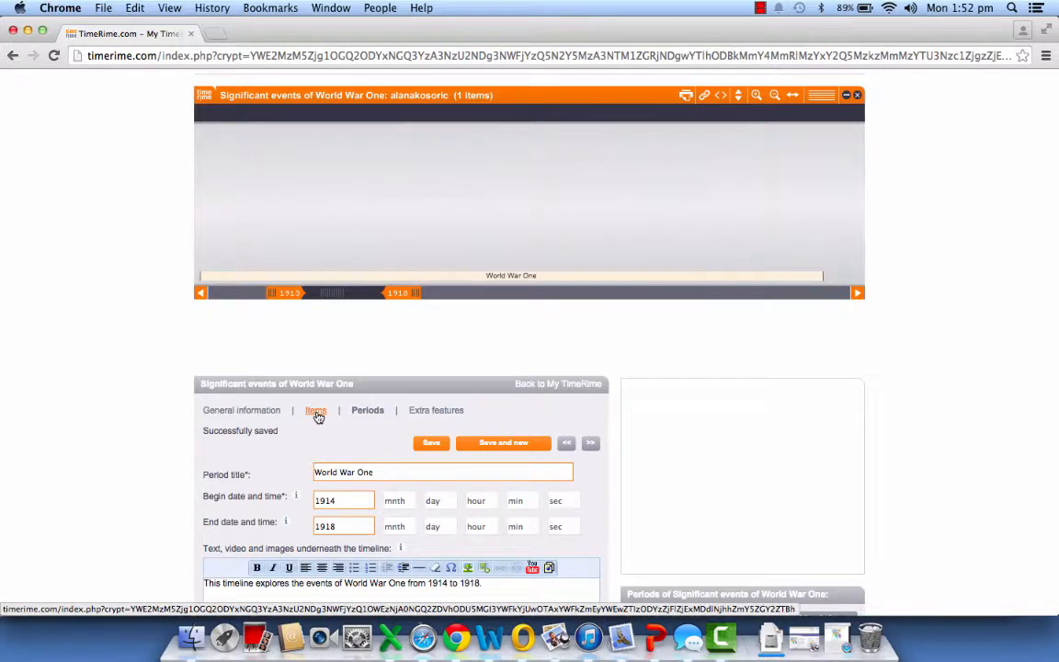
- Start a timeline item named "Assassination of Archduke Franz Ferdinand"
click(317, 417)
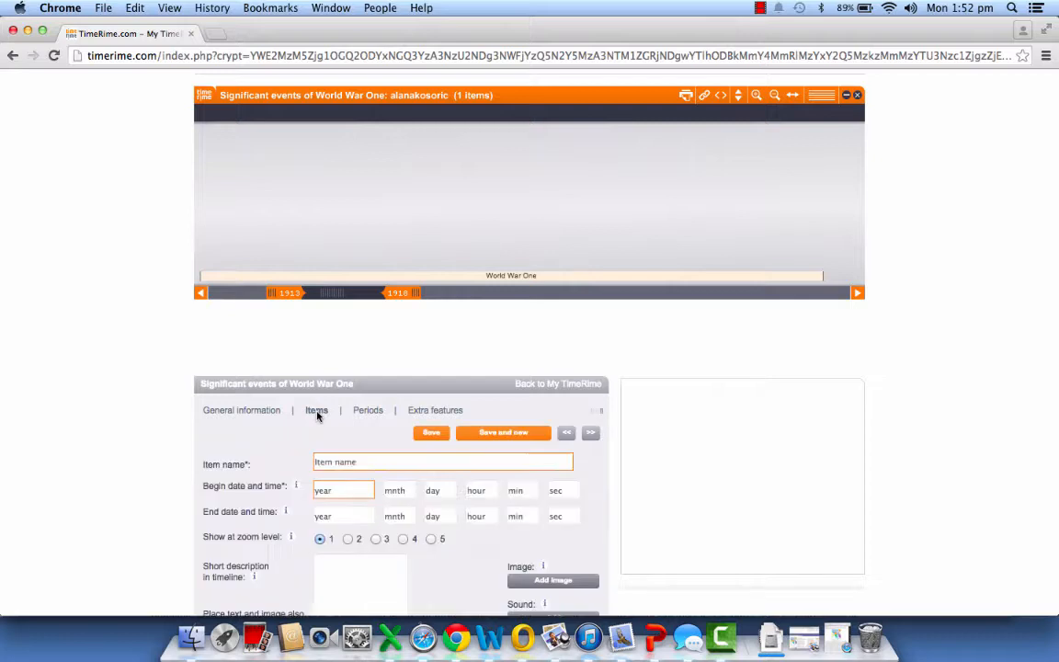
click(341, 459)
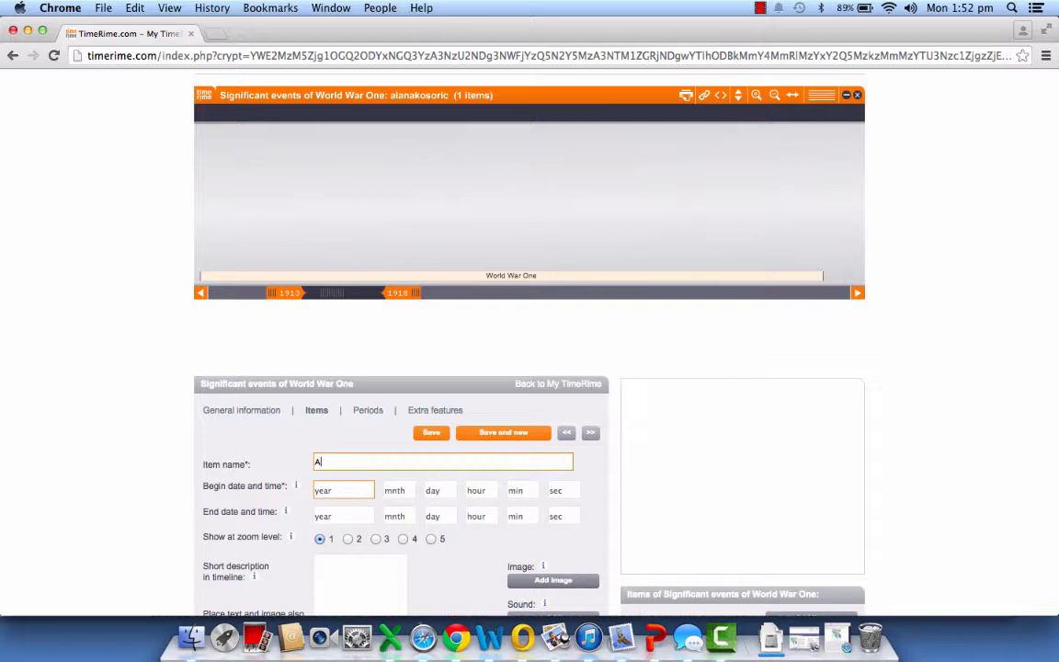
text(ssassination of Archduke )
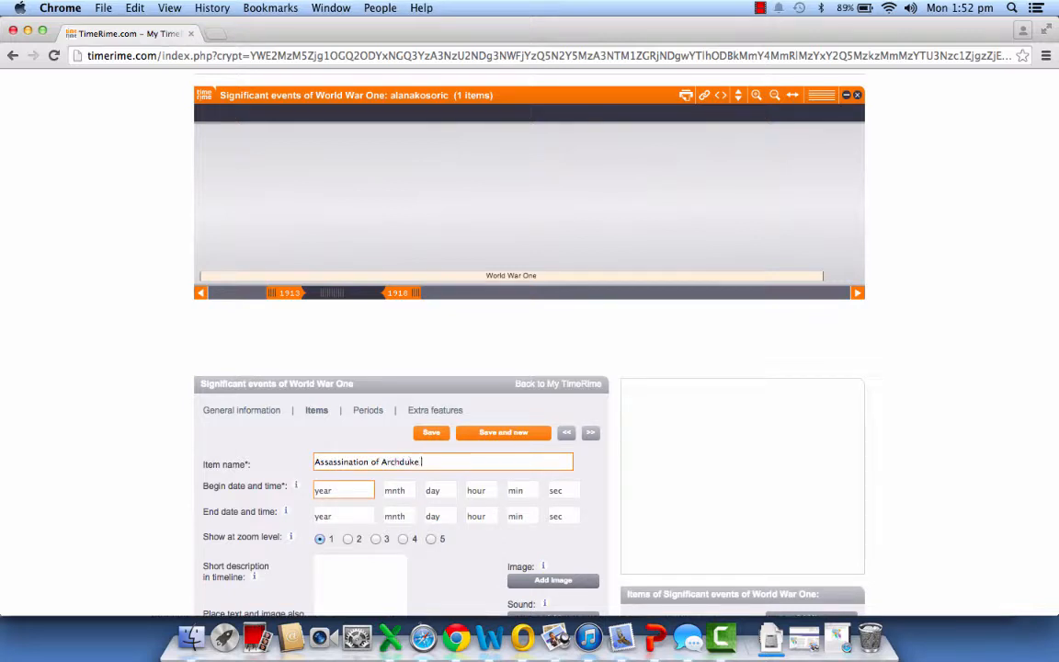
text(Franz Ferdinand)
- Set both the item's begin date and end date to year 1914, month 6, day 28
click(333, 488)
text(1914)
click(398, 489)
text(6)
click(438, 491)
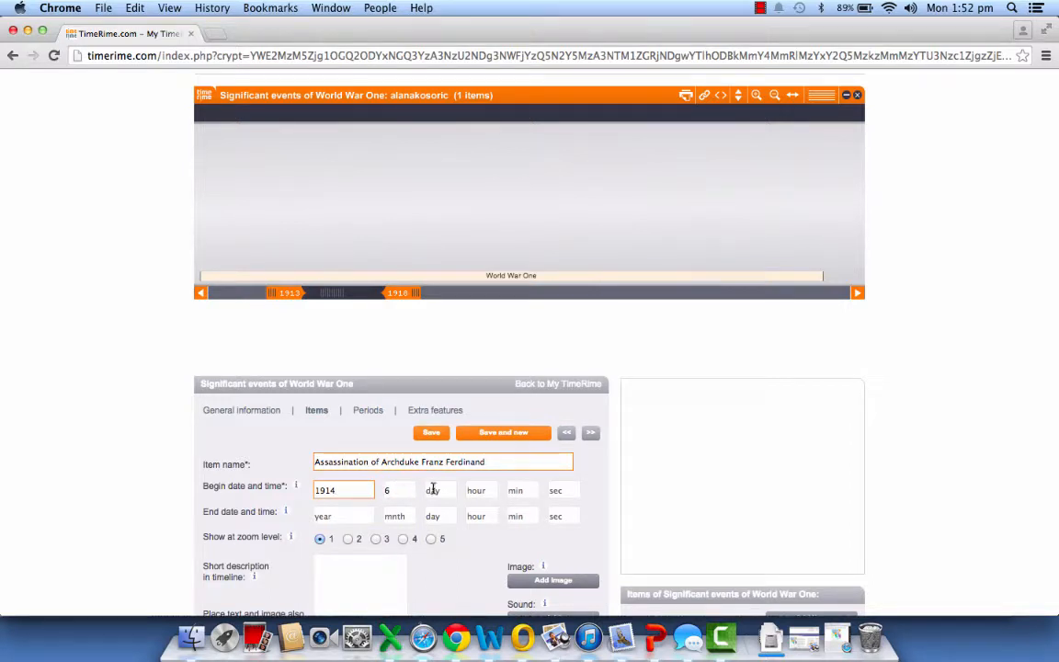
text(28)
click(350, 516)
text(1914)
click(385, 517)
text(6)
click(448, 518)
text(28)
- Enter the item's short description "Archduke Franz Ferdinand and his wife Sophie are assassinated in Sarajevo"
scroll(430, 589, down, 2)
click(339, 481)
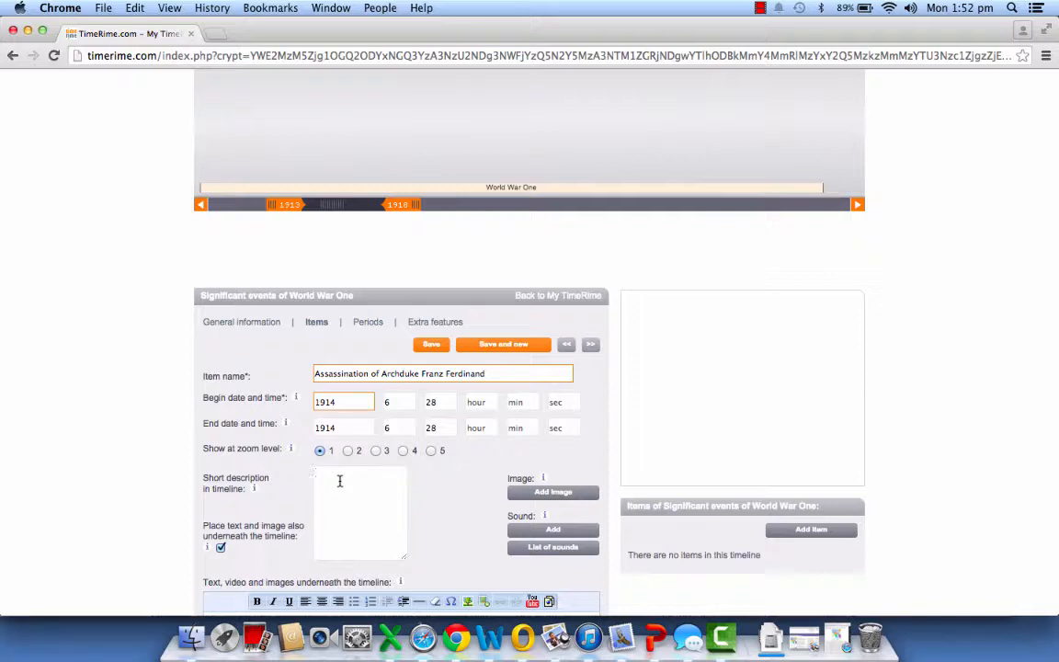
text(Archdue)
text(e Franz Ferdinand and his wife Sophie are assassinated in Sarajevo)
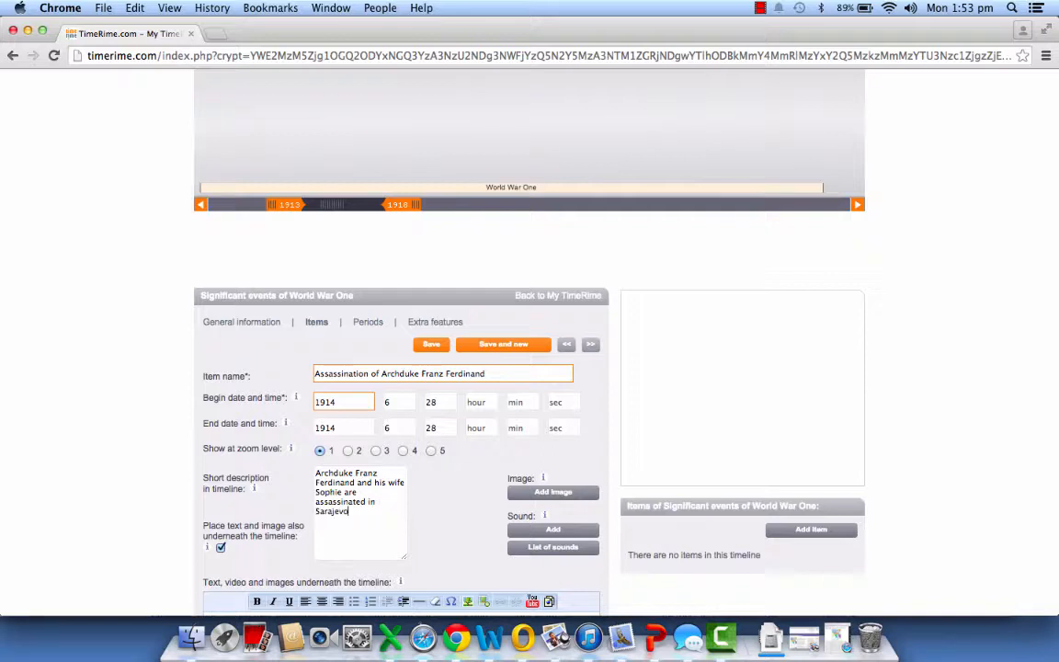
- Try to upload Archduke and Sophie from the Desktop, and set the Archduke and Sophie.jpg already in the media folder as the item's image
click(521, 506)
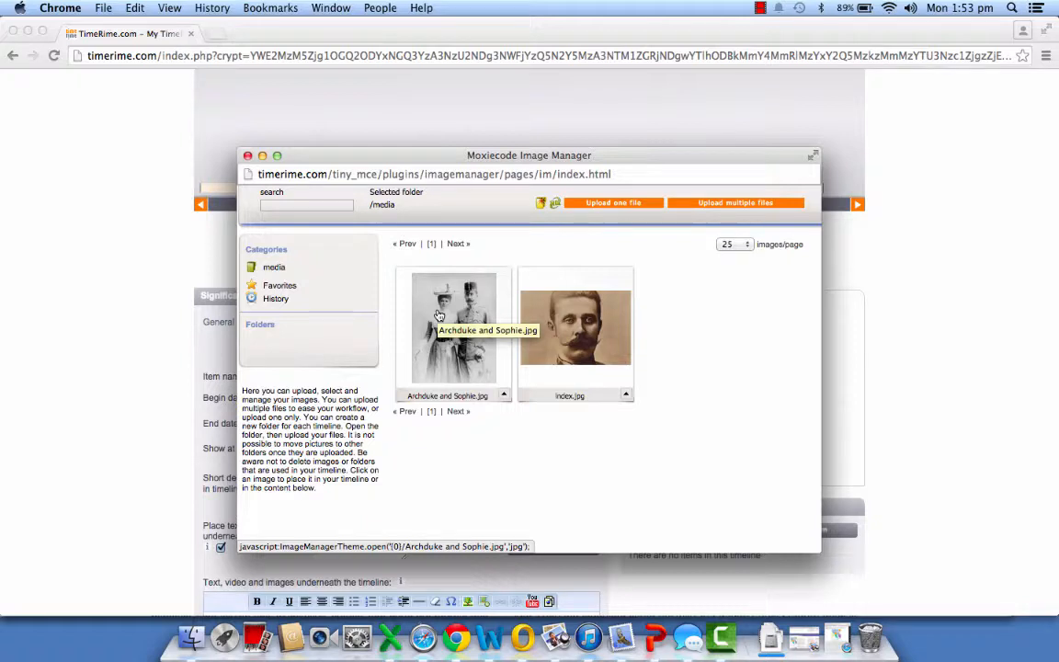
click(604, 203)
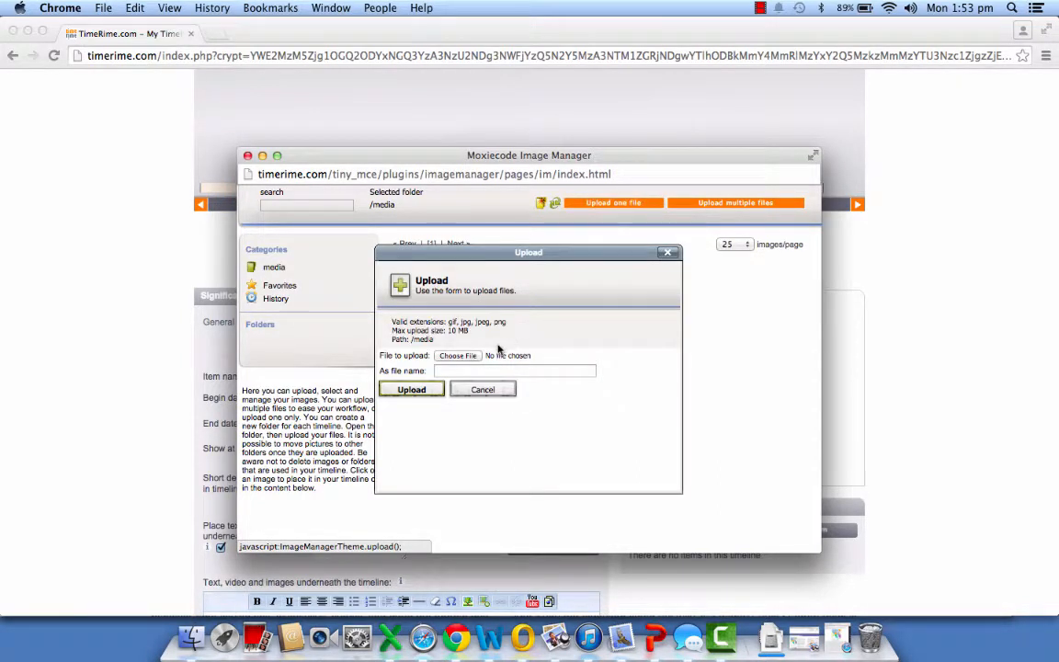
click(458, 356)
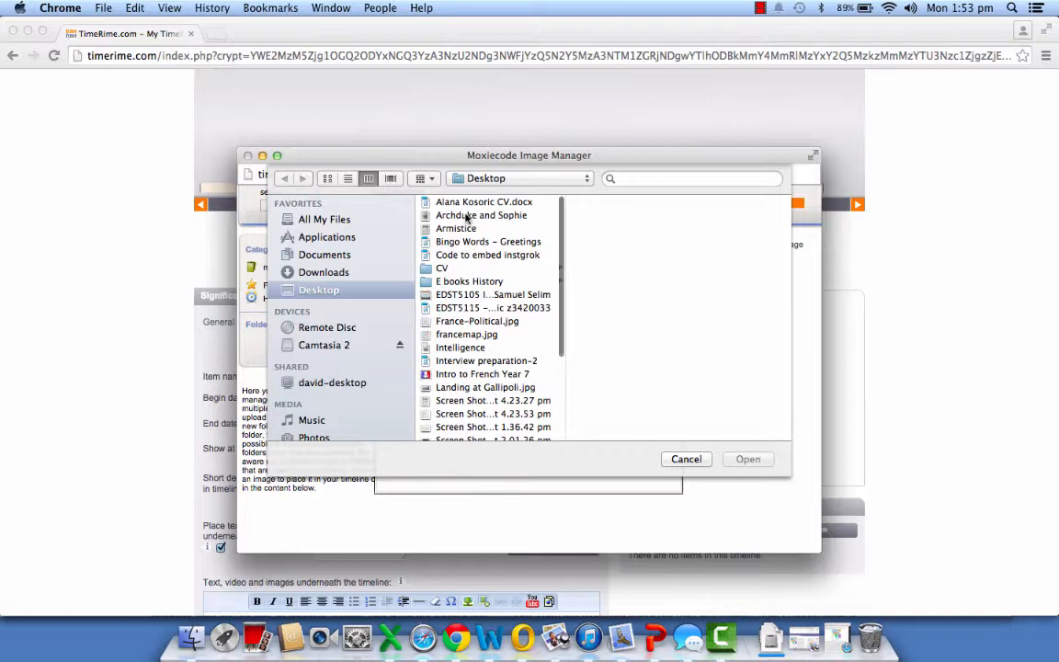
click(451, 214)
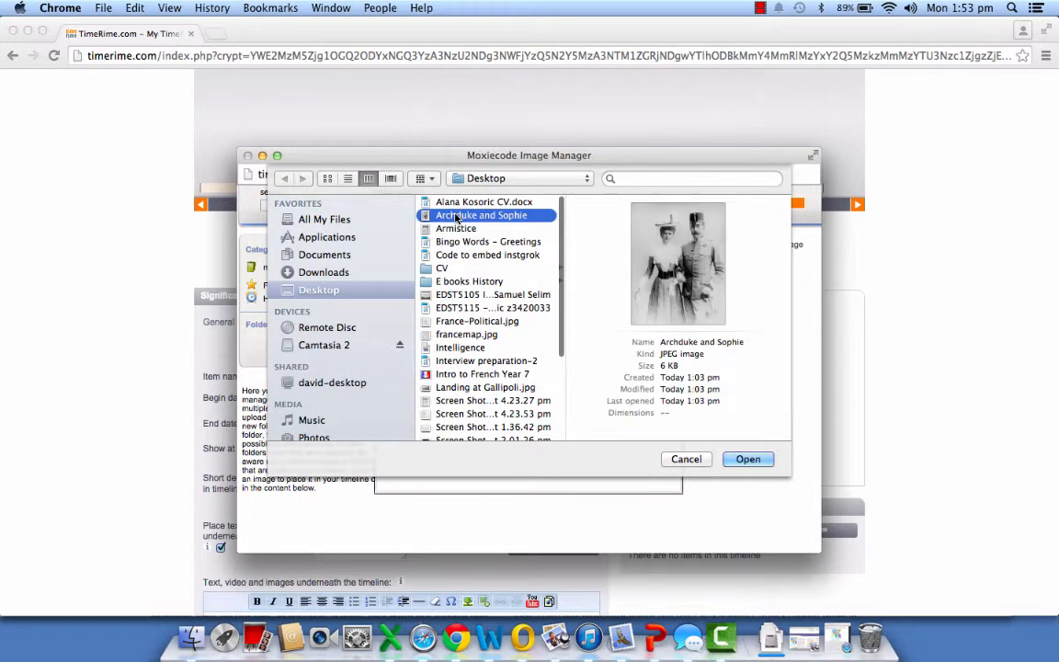
click(746, 459)
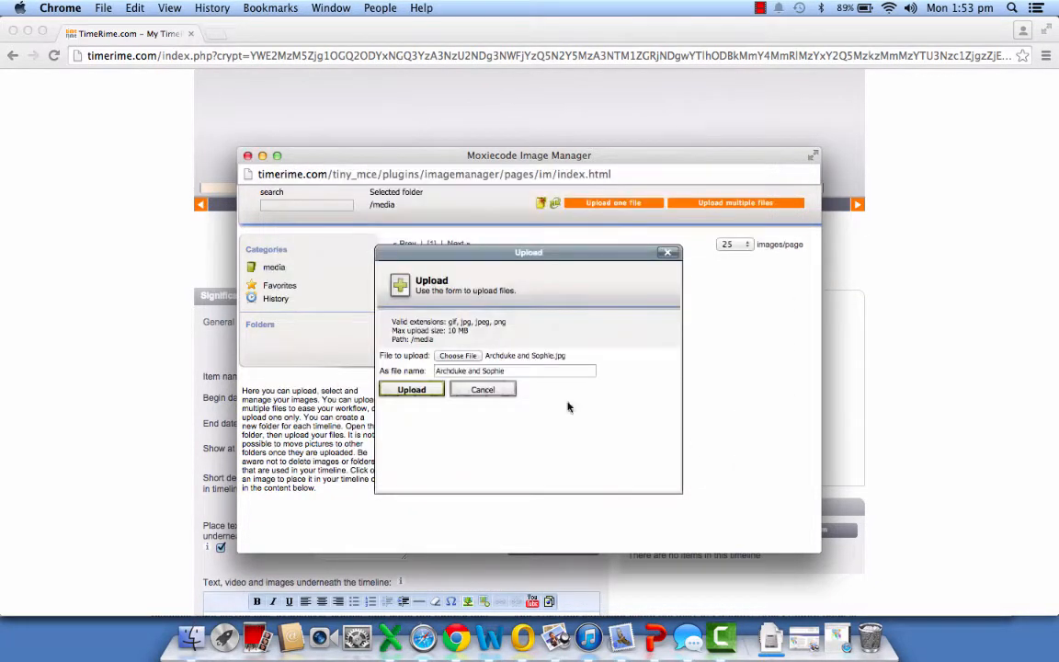
click(401, 391)
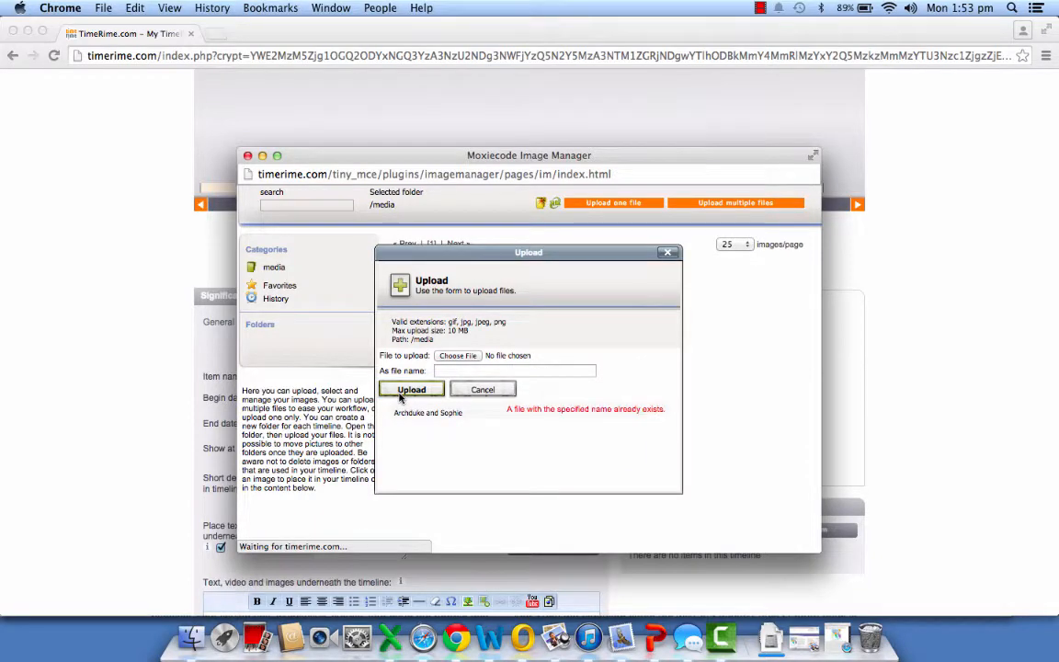
drag(515, 410, 631, 415)
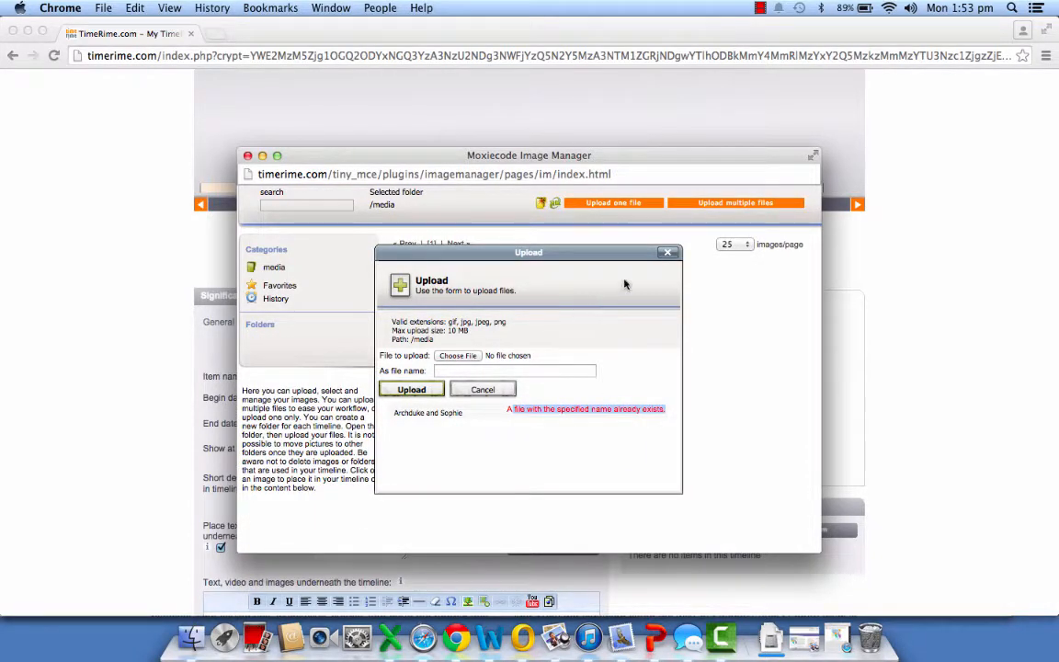
click(670, 253)
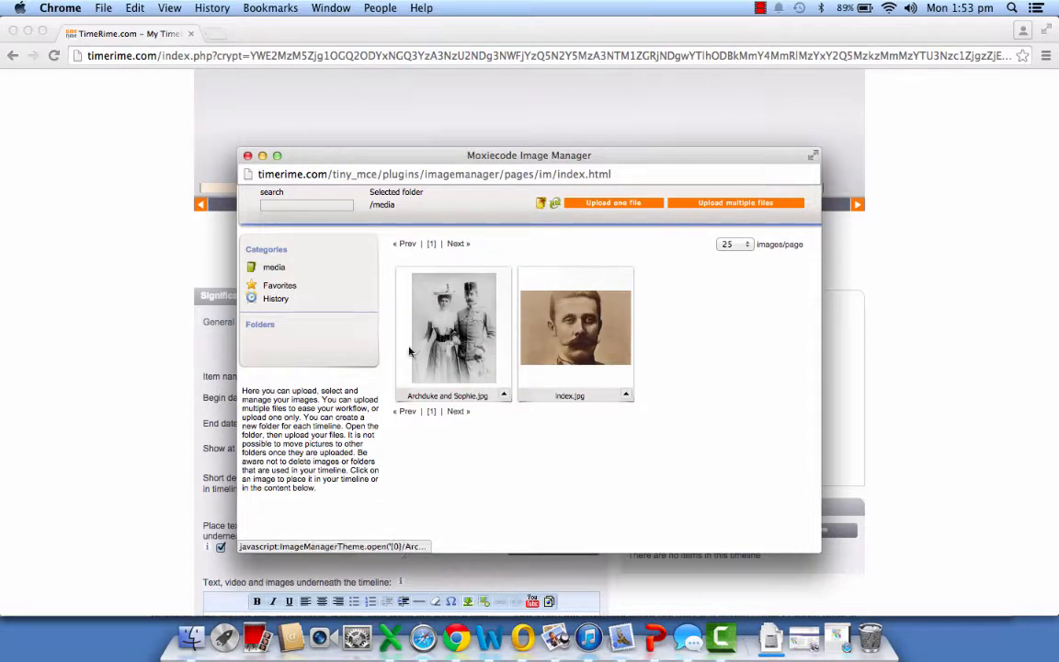
click(448, 328)
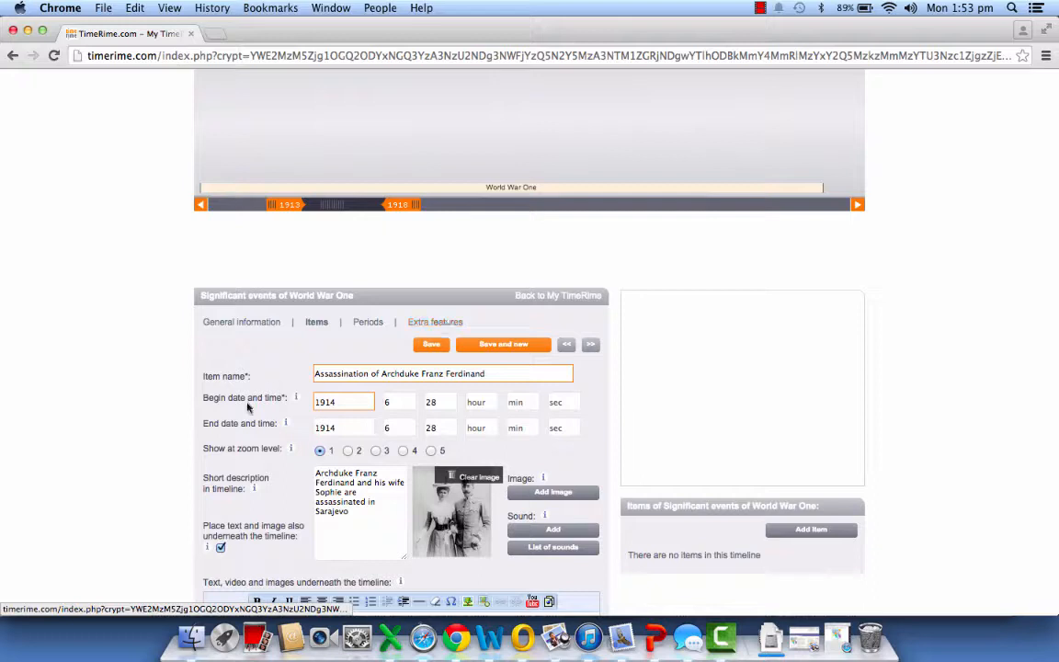
- Enter the under-timeline text "The heir to the Austro-Hungarian throne was shot and killed by a Serbian nationalist of the group the Black Hand"
scroll(448, 326, down, 3)
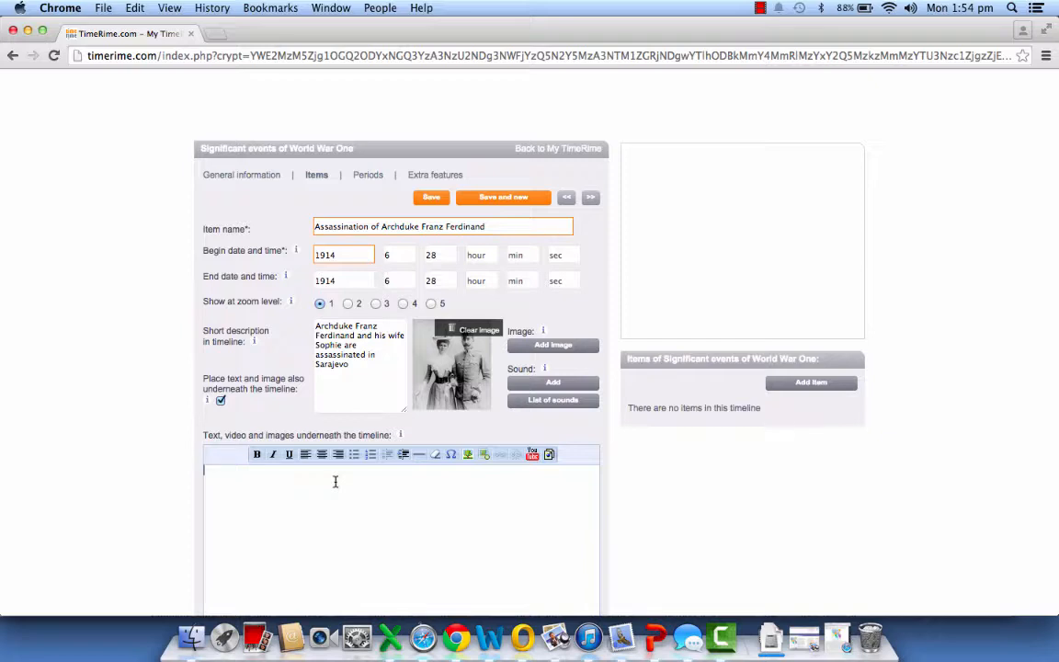
text(The heir to the Austro-Hungarian)
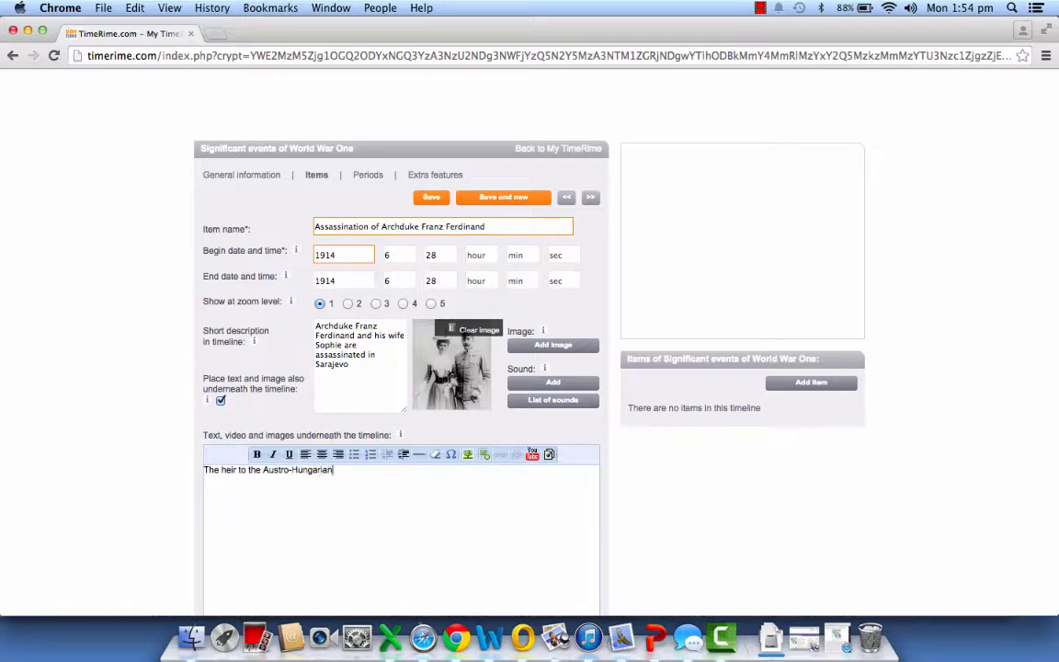
text( throne was shot and kil)
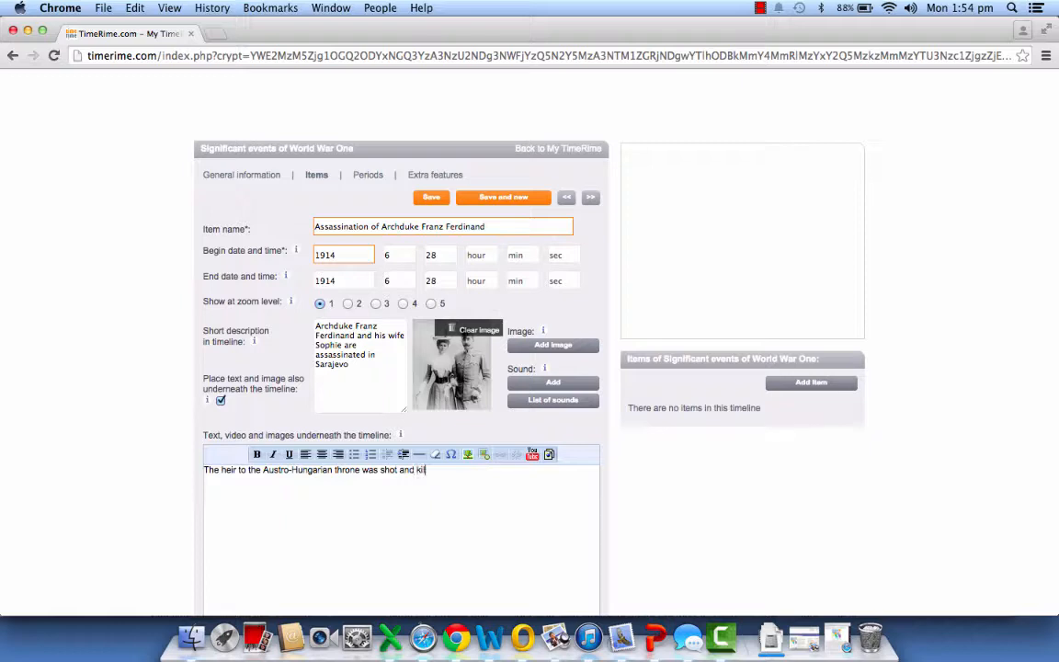
text(led by a Serbian nationalist)
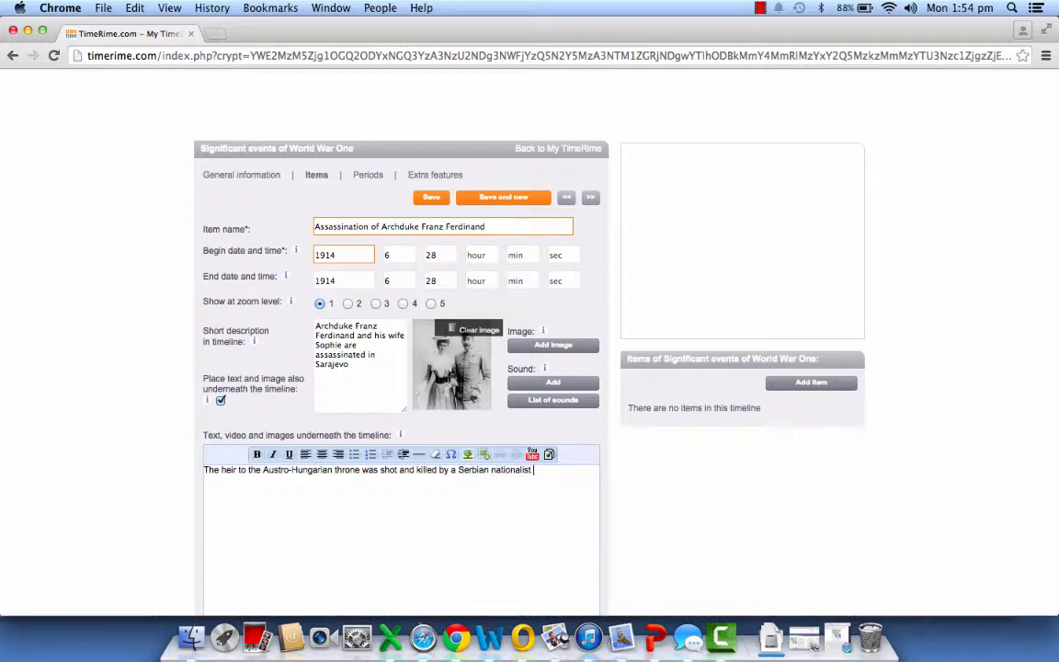
text( of the group the Black Hand)
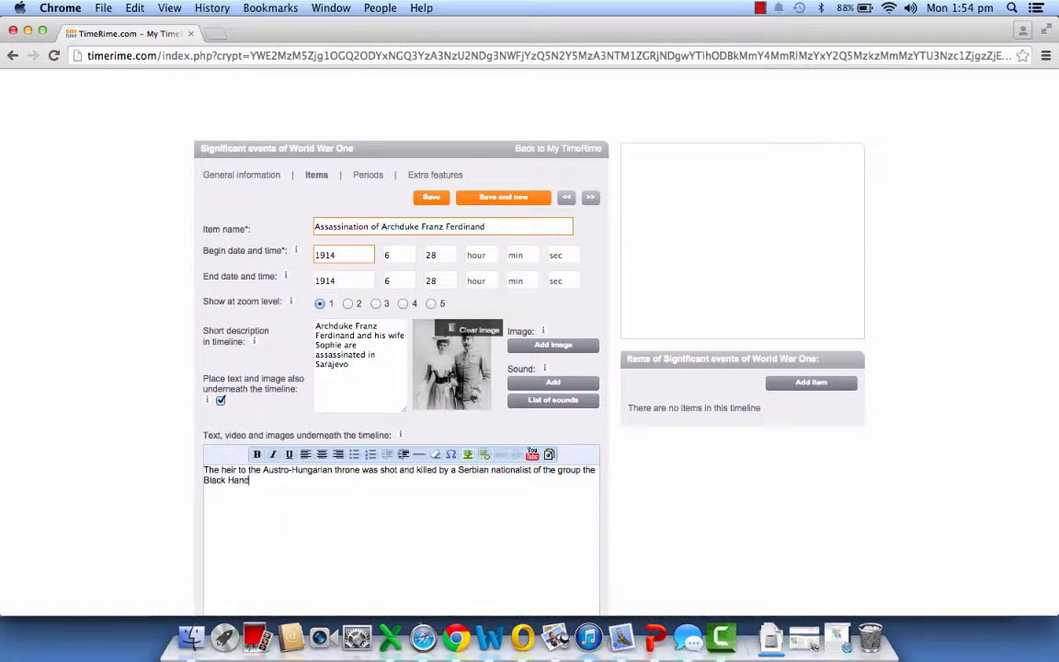
- Complete the under-timeline text with ". His name was Gavrilo Princip." and save the item
text(. His name was Gaa)
text(rilo )
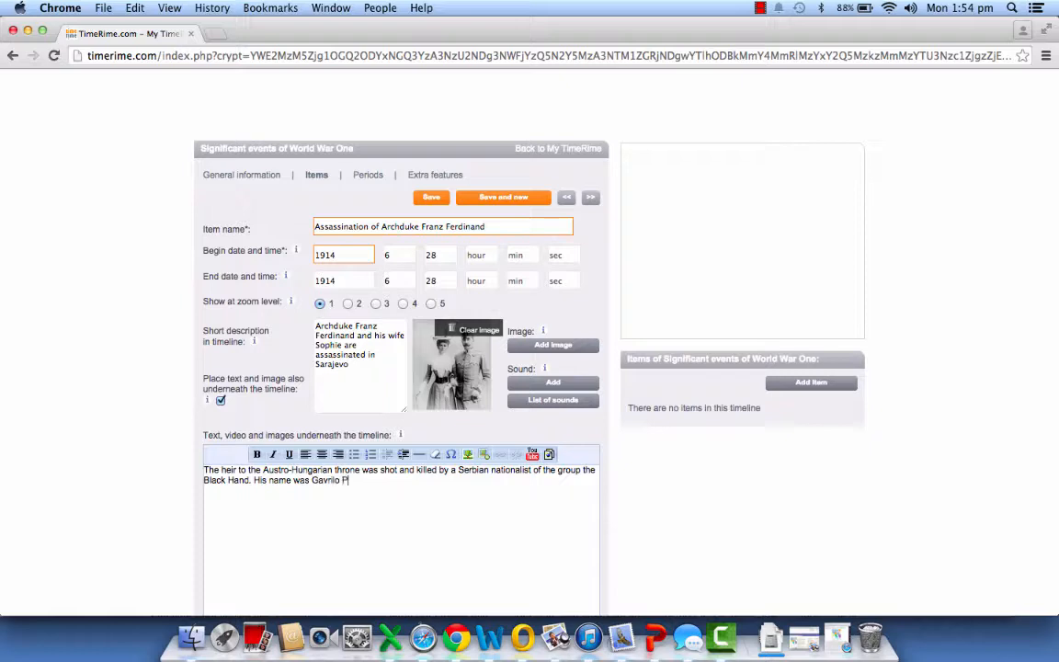
text(Princip.)
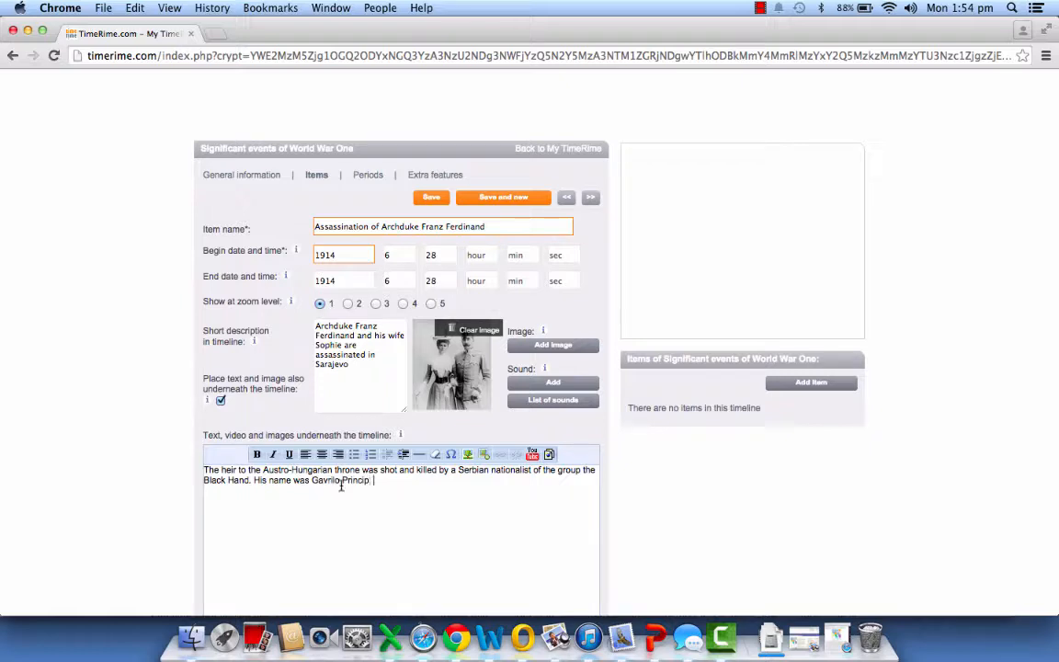
click(427, 199)
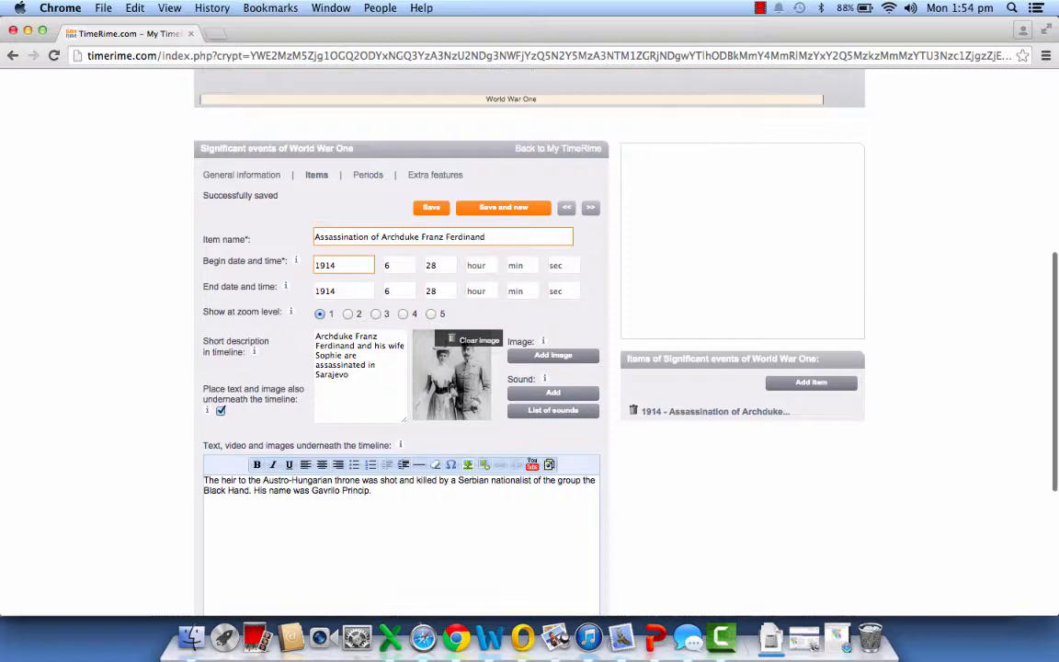
- Save the assassination item and start a new timeline item named "The Anzac Landing at Gallipoli"
scroll(396, 206, up, 2)
scroll(529, 276, up, 1)
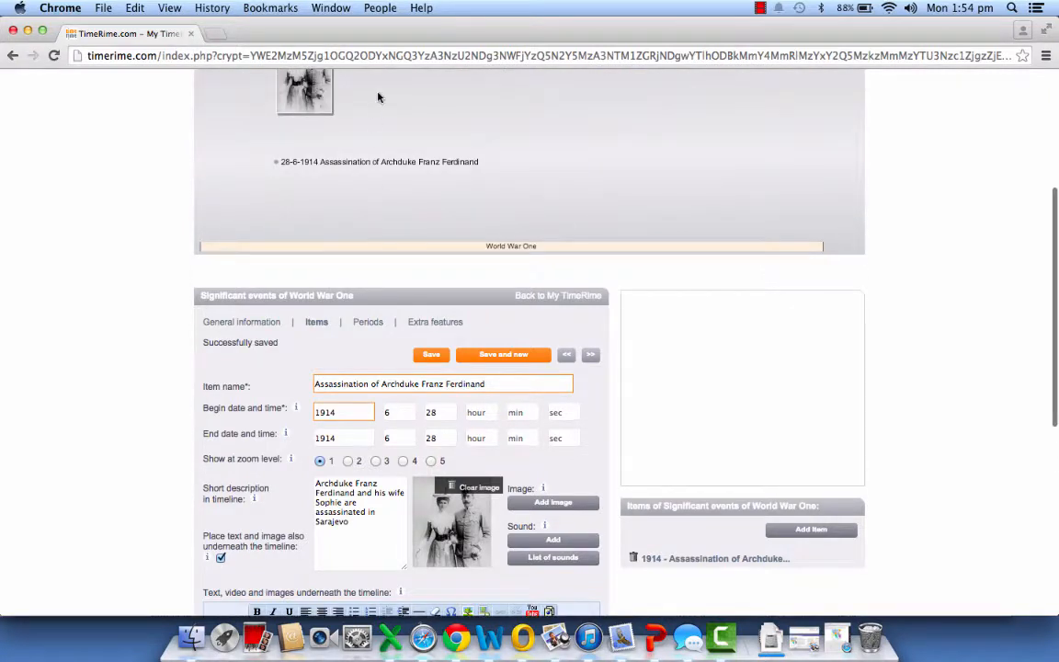
scroll(528, 276, up, 2)
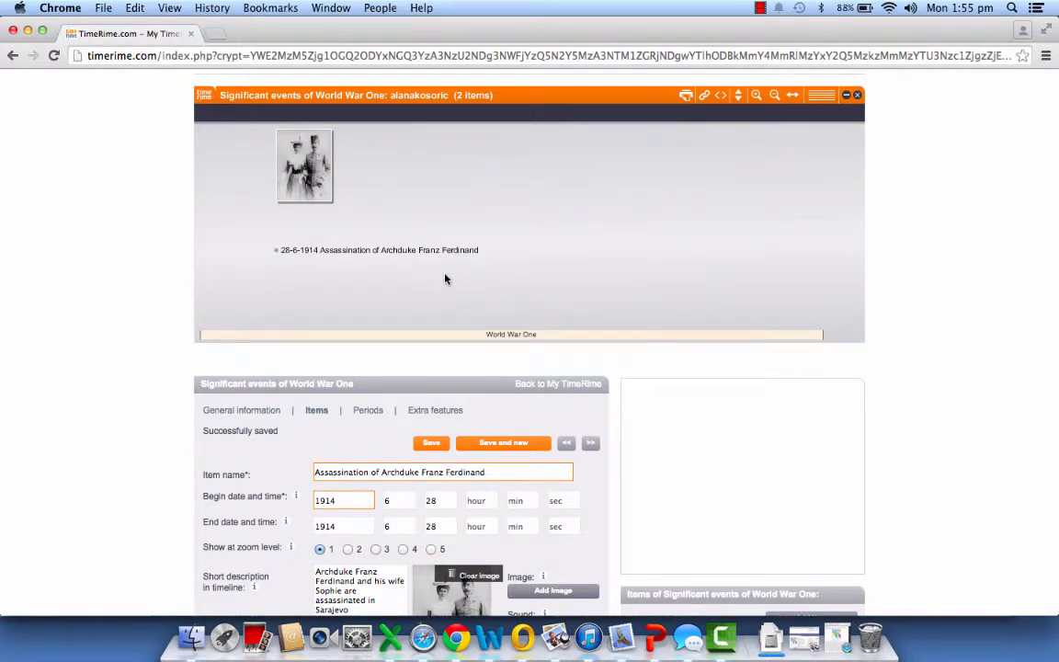
click(512, 455)
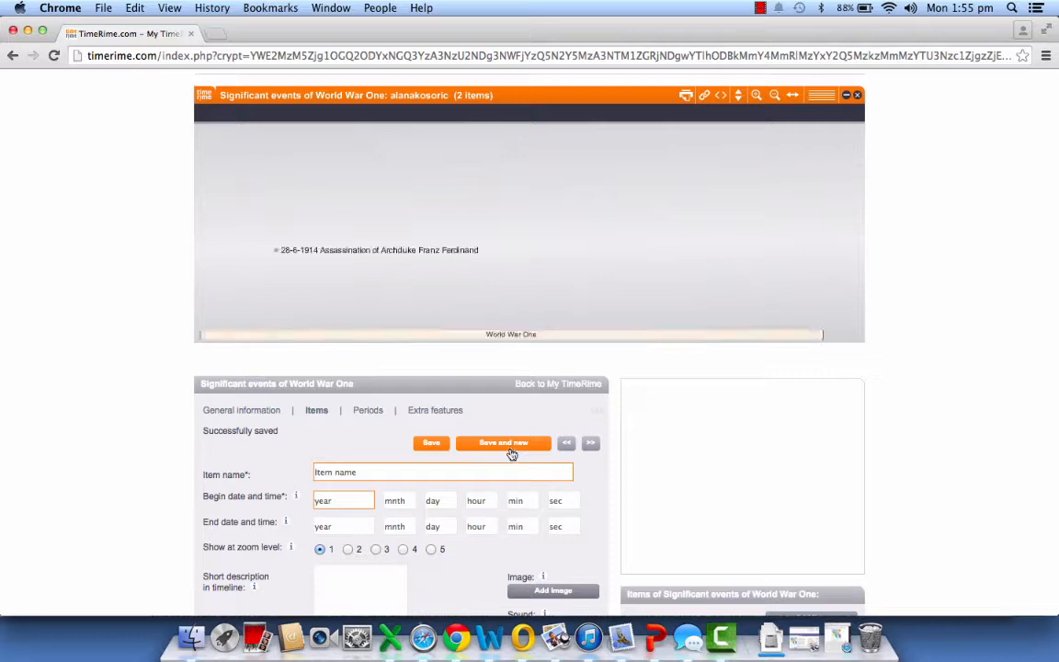
click(502, 462)
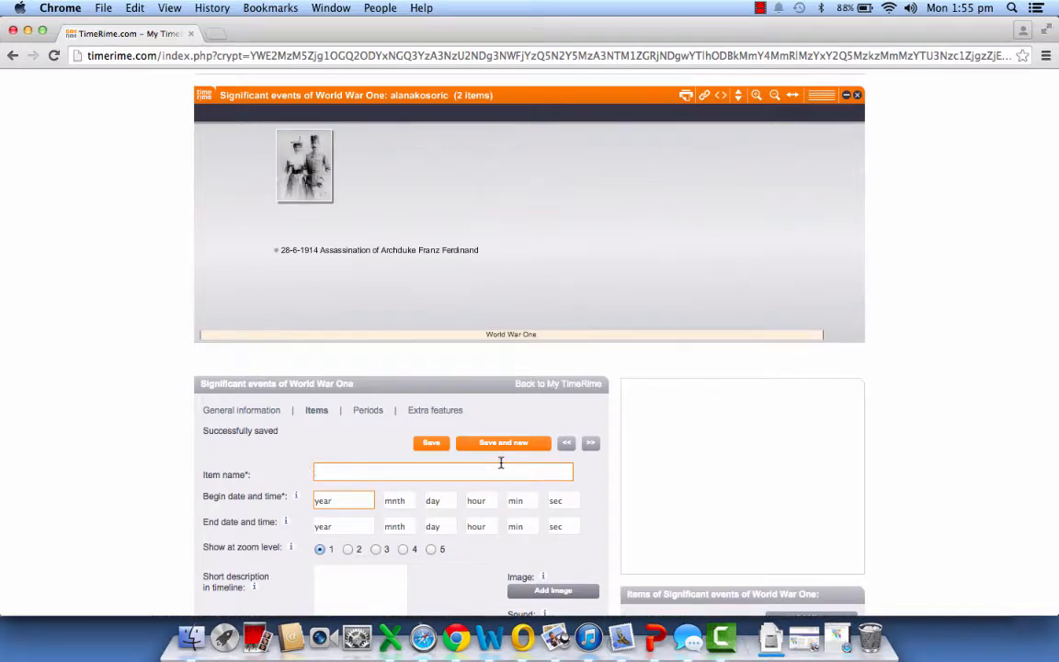
text(the)
key(BackSpace)
key(BackSpace)
key(BackSpace)
text(h)
key(BackSpace)
key(BackSpace)
text(The Anzac Lanfin)
key(BackSpace)
key(BackSpace)
key(BackSpace)
text(ding at ga)
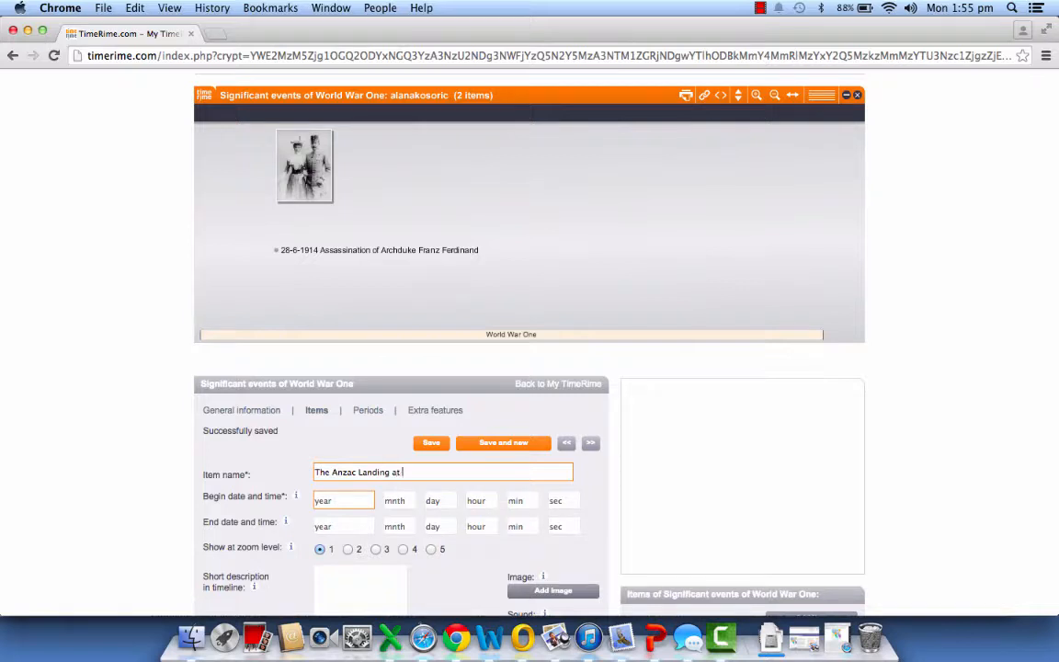
key(BackSpace)
key(BackSpace)
text(Gallipoli)
- Set the Gallipoli item's begin date to year 1915, month 4, day 25
key(Tab)
text(1915)
click(401, 499)
text(4)
click(442, 501)
text(25)
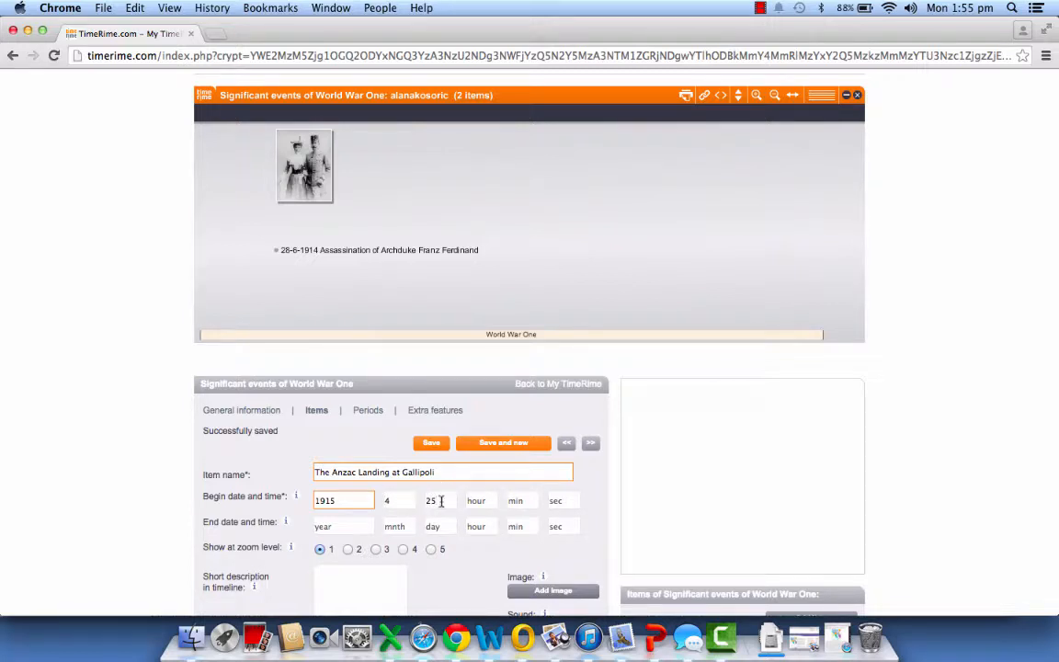
- Set the Gallipoli item's end date to year 1915, month 4, day 25
click(349, 526)
text(1915)
click(394, 526)
text(4)
click(448, 531)
text(25)
- Enter the item's short description "Anzac landing at Anzac Cove in Gallipoli Turkey."
scroll(359, 527, down, 2)
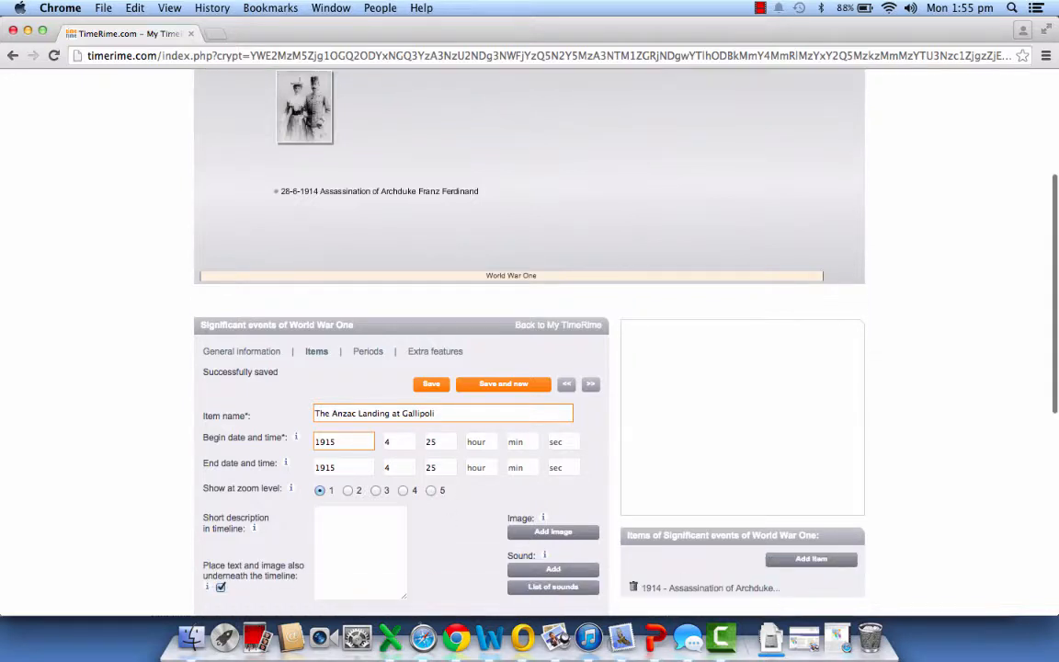
click(358, 527)
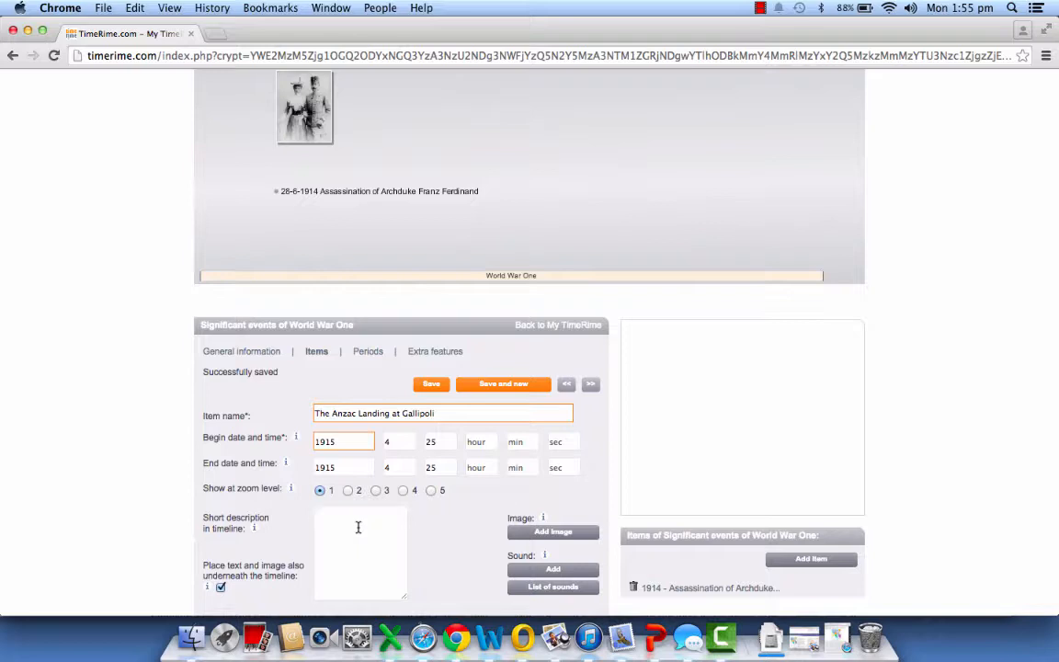
text(Anzac landing at Anzac Cove in Gallipoli Turkey.)
- Upload Landing at Gallipoli.jpg from the Desktop to the media folder and set it as the Gallipoli item's image
click(523, 542)
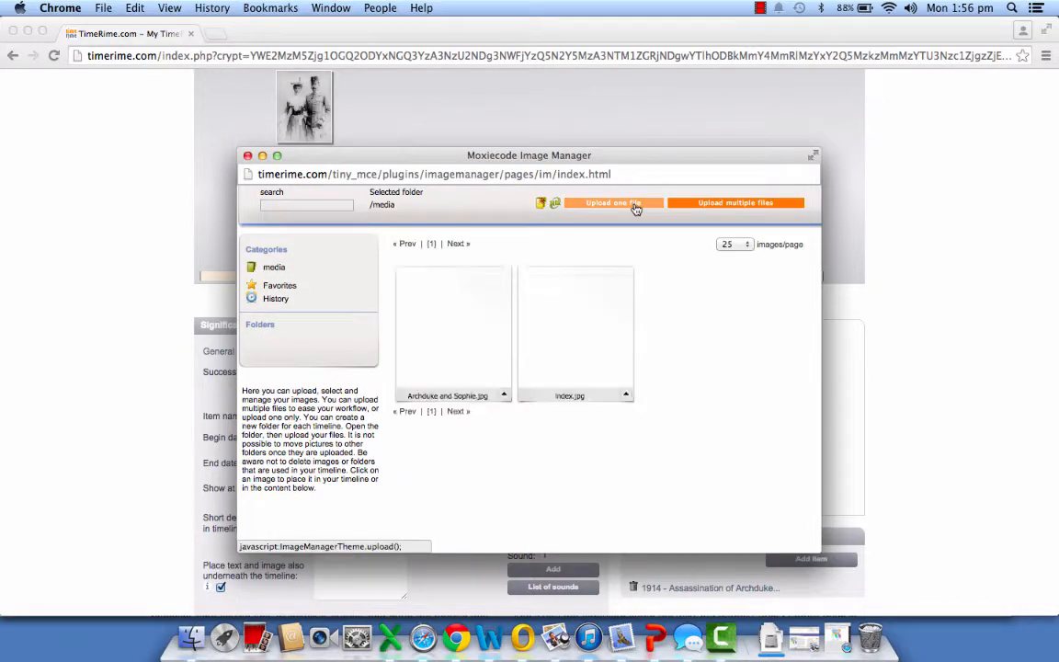
click(614, 202)
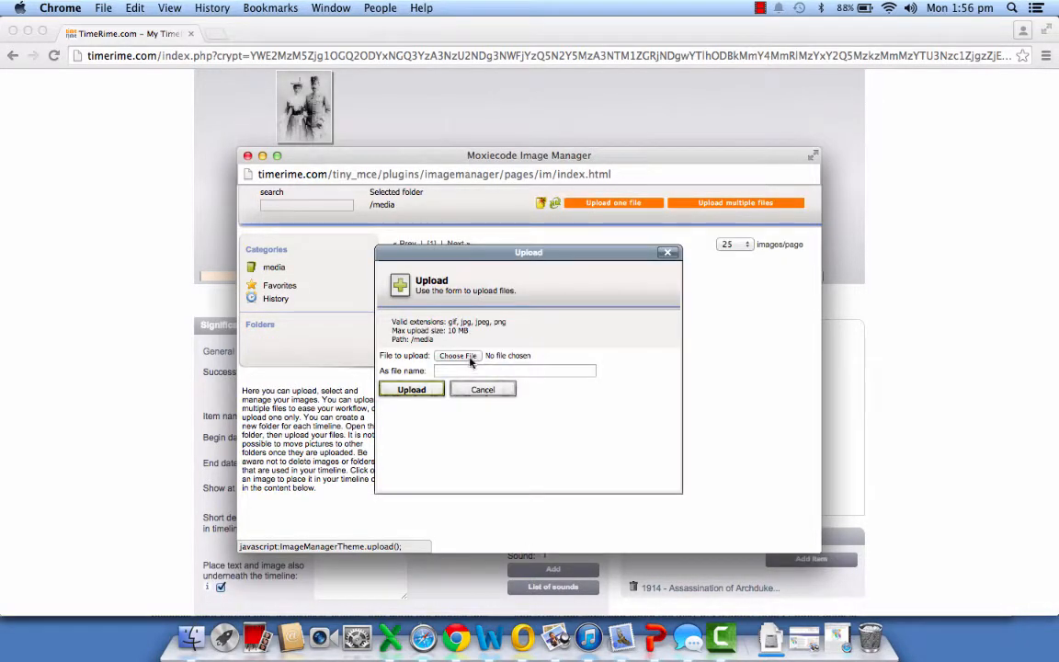
click(465, 359)
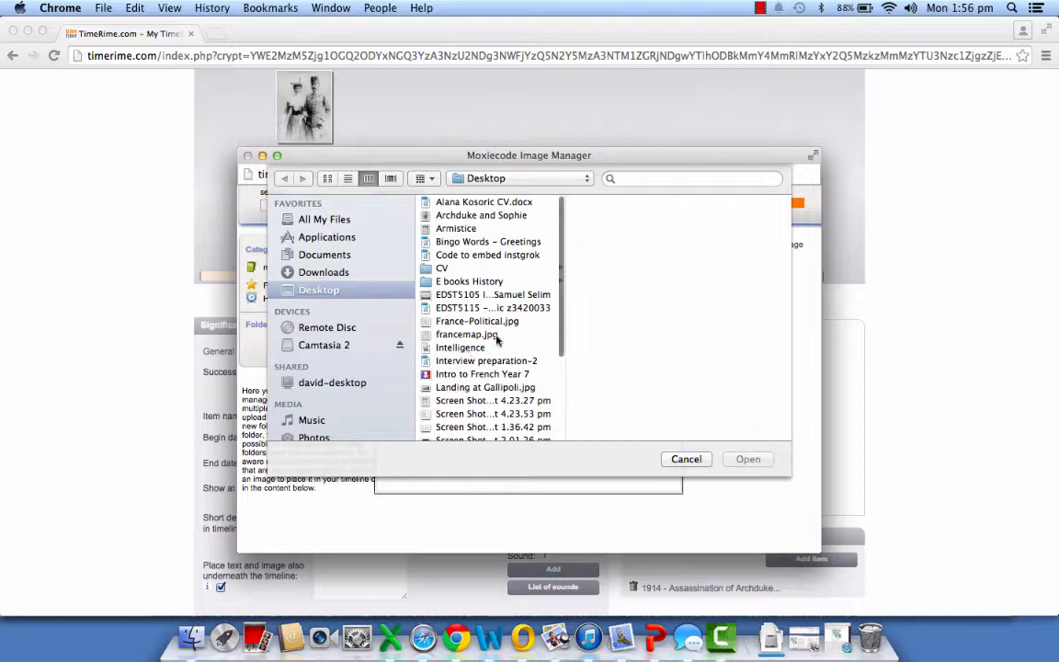
click(550, 296)
key(Down)
key(Down)
key(Down)
key(Down)
key(Down)
key(Down)
key(Down)
key(Down)
key(Down)
key(Down)
key(Down)
key(Down)
key(Down)
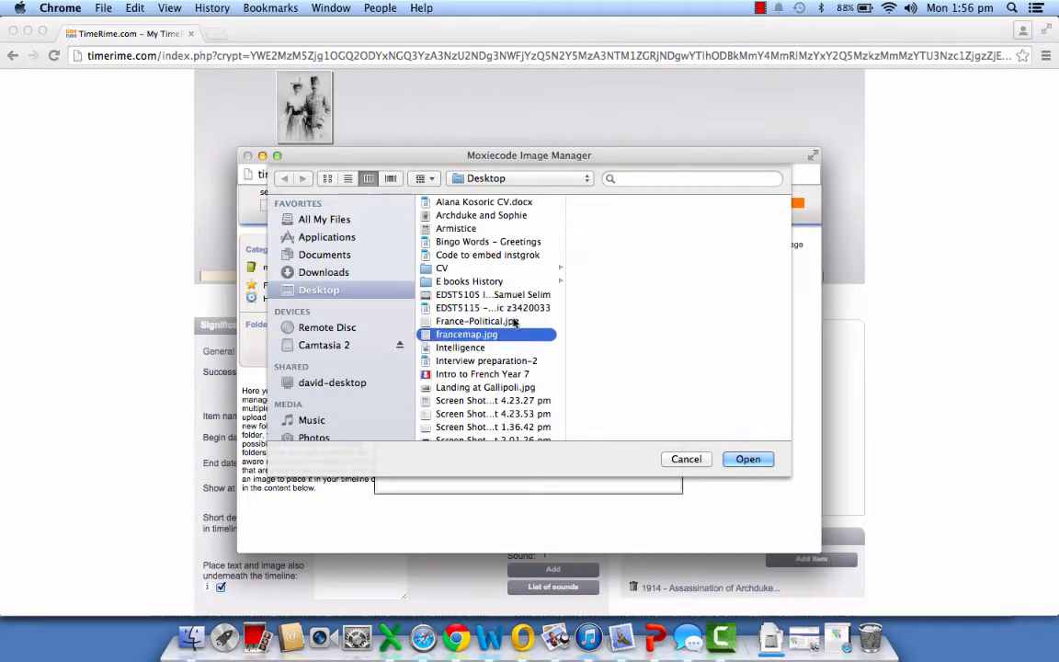
key(Down)
key(Down)
key(Down)
key(Down)
key(Down)
key(Down)
key(Down)
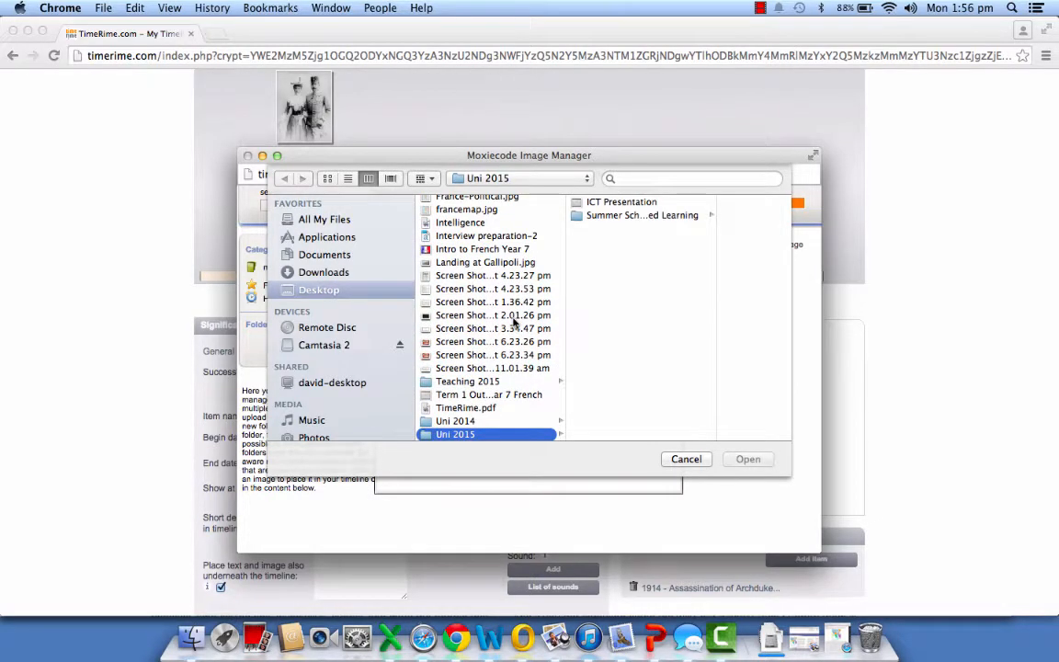
click(459, 262)
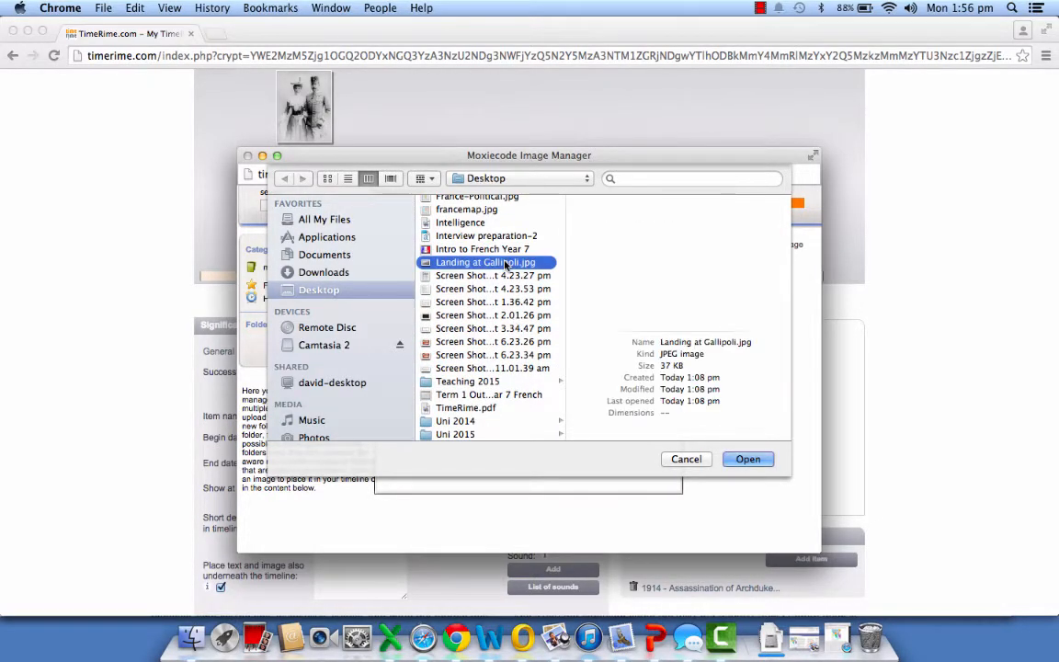
click(742, 468)
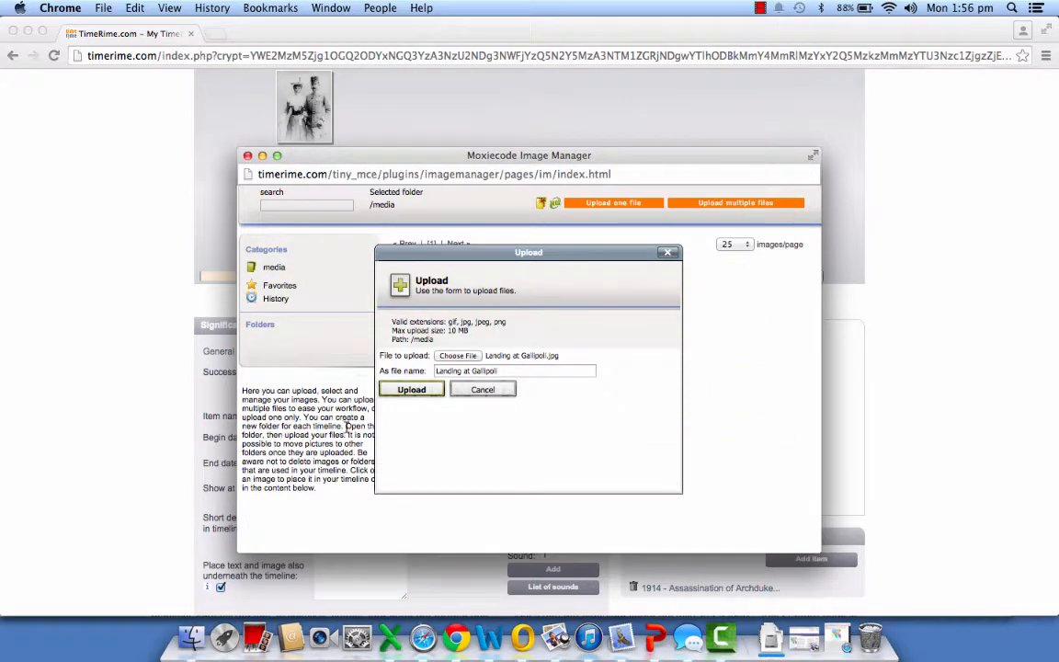
click(396, 392)
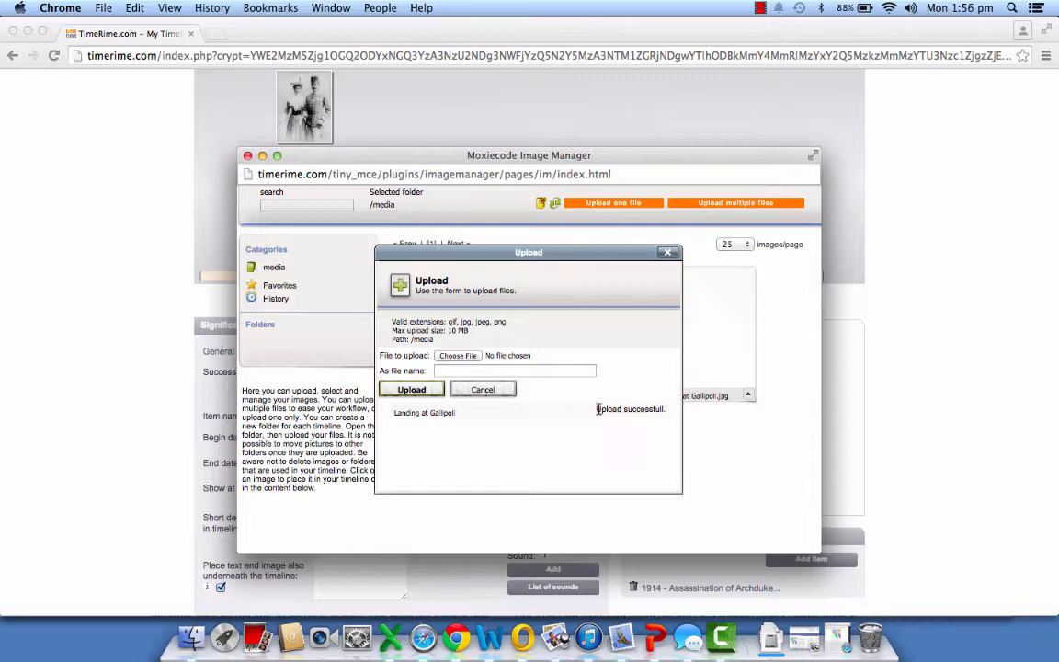
click(668, 253)
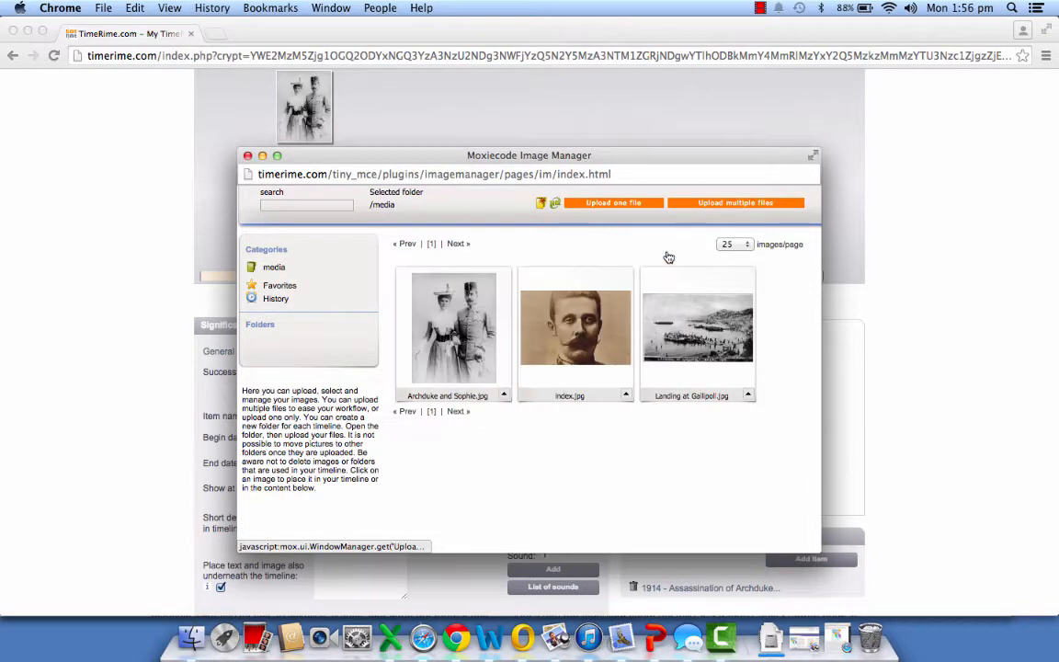
click(694, 307)
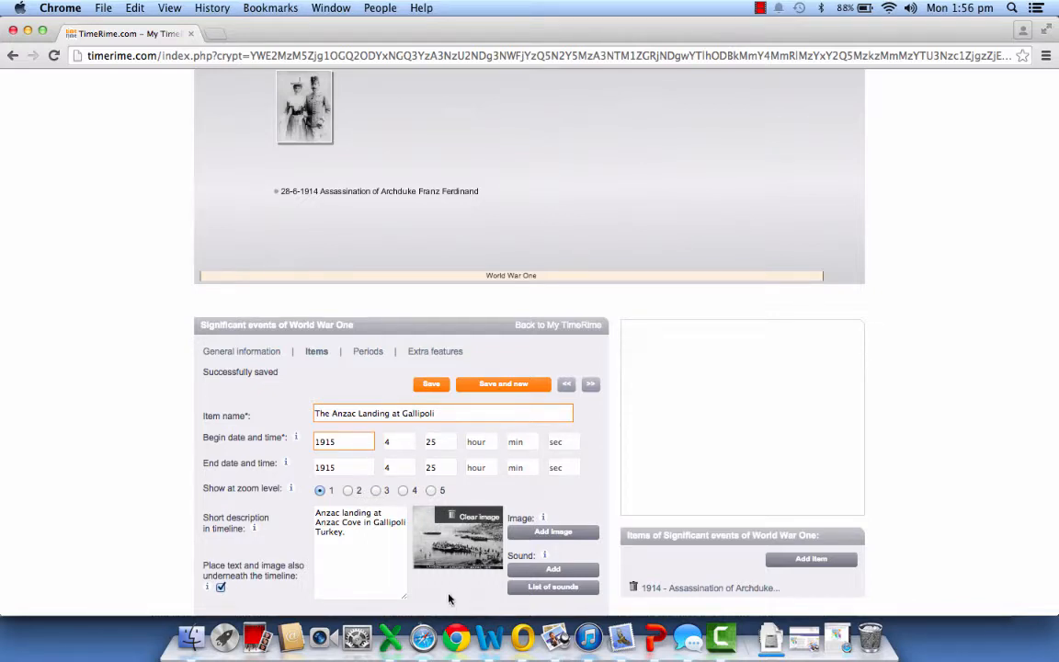
- Begin the Gallipoli item's extended text: "The landing at Gallipoli occured in the early hours of the 25th of April and was met with"
scroll(447, 598, down, 2)
scroll(447, 589, down, 4)
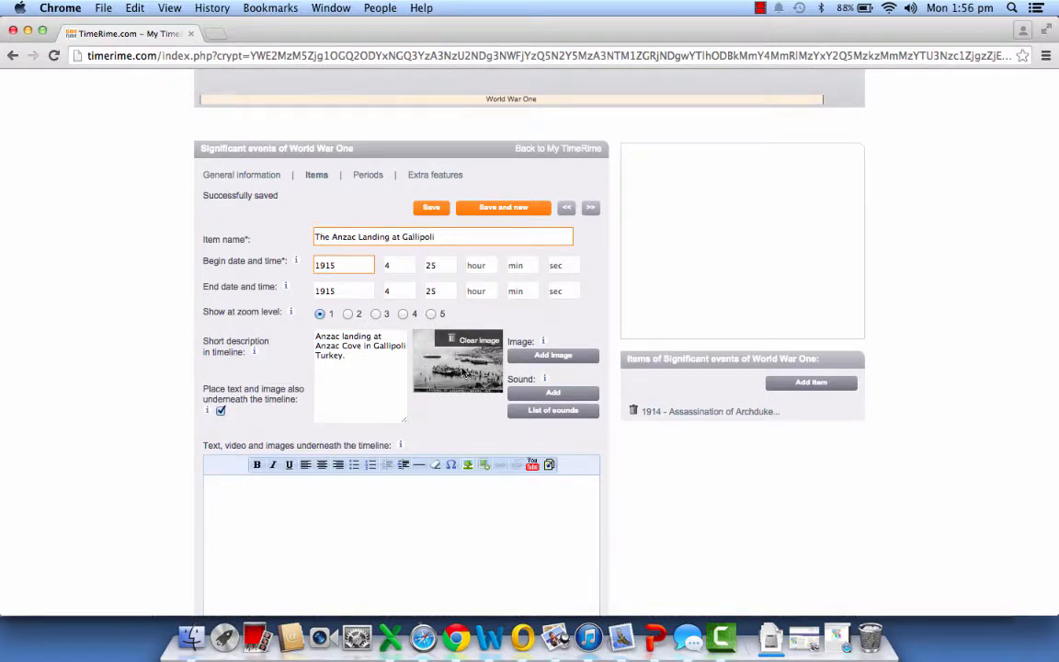
click(387, 494)
text(The landing at Gallipoli o)
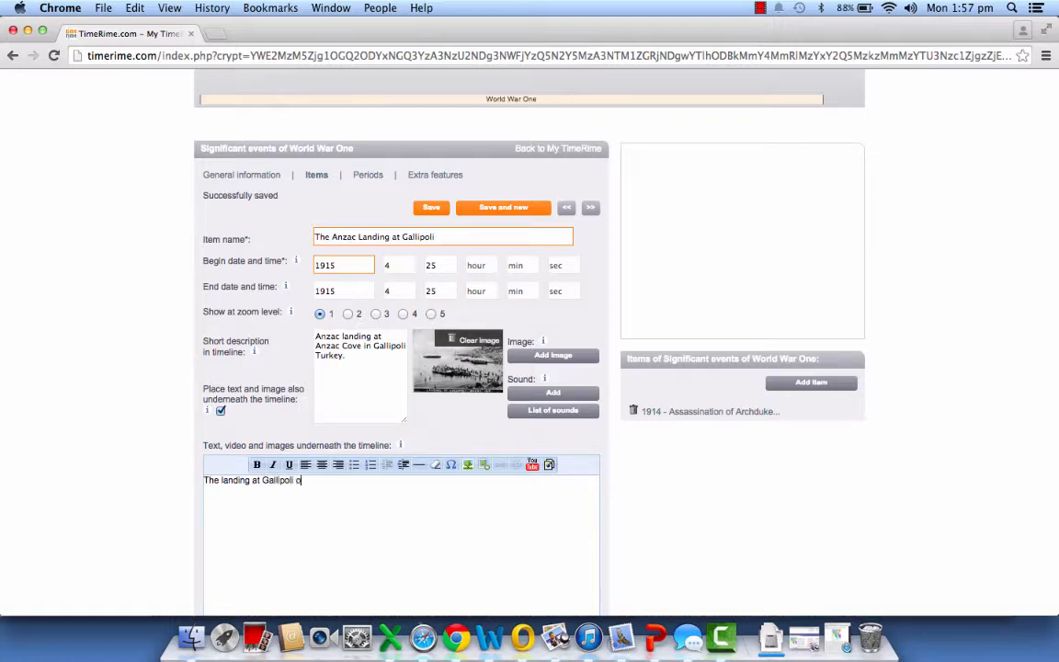
text(ccured in the early hours of the 2)
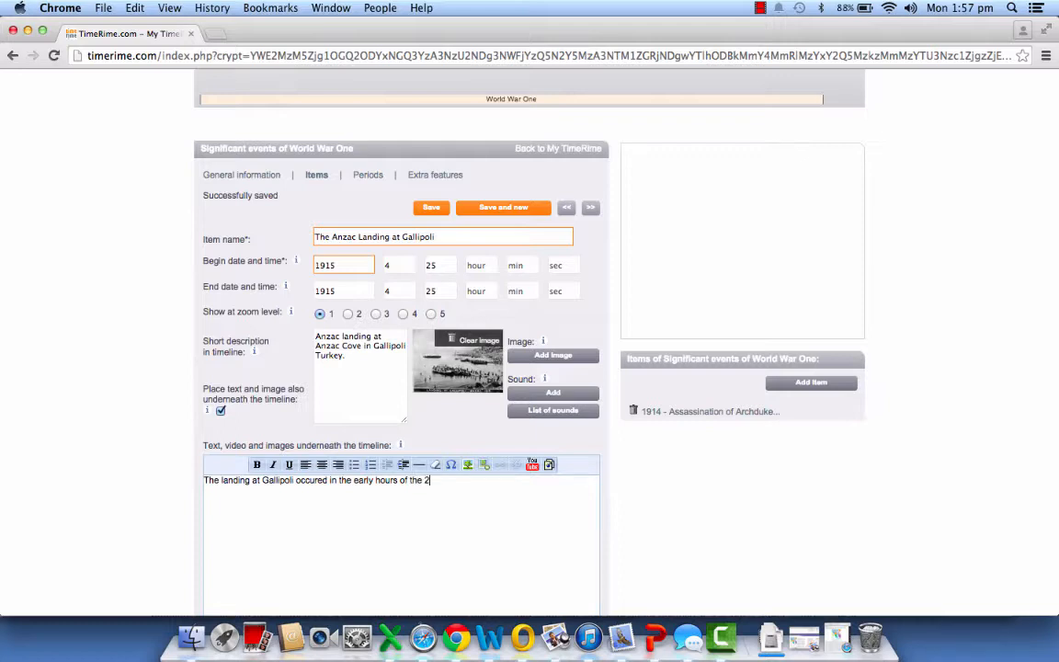
text(5th of April and was met with )
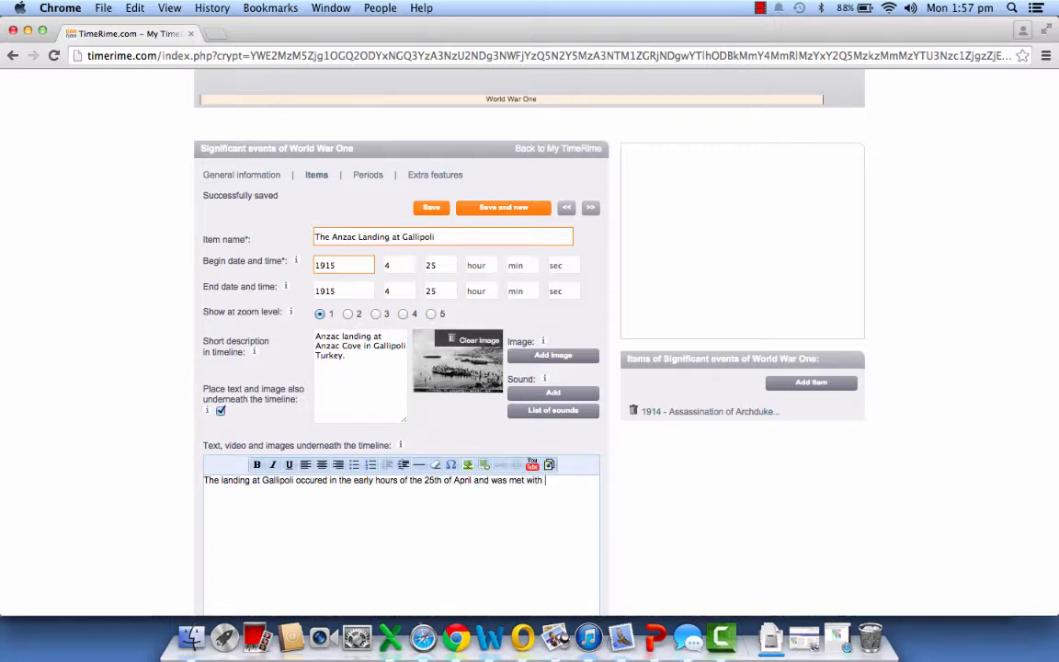
- Complete the extended text with "an onslaught by Turkish defenders." and save the Gallipoli item, starting a new blank item
text(an onslaught o)
key(BackSpace)
key(BackSpace)
key(BackSpace)
key(BackSpace)
key(BackSpace)
key(BackSpace)
text(aught by Turkish d)
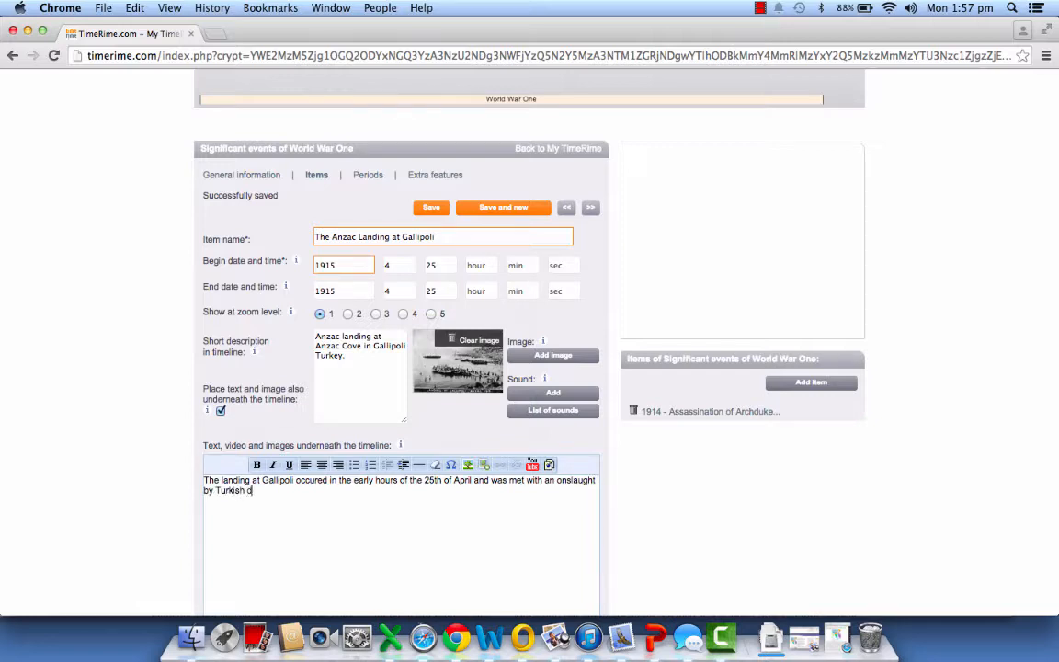
text(efenders.)
click(485, 209)
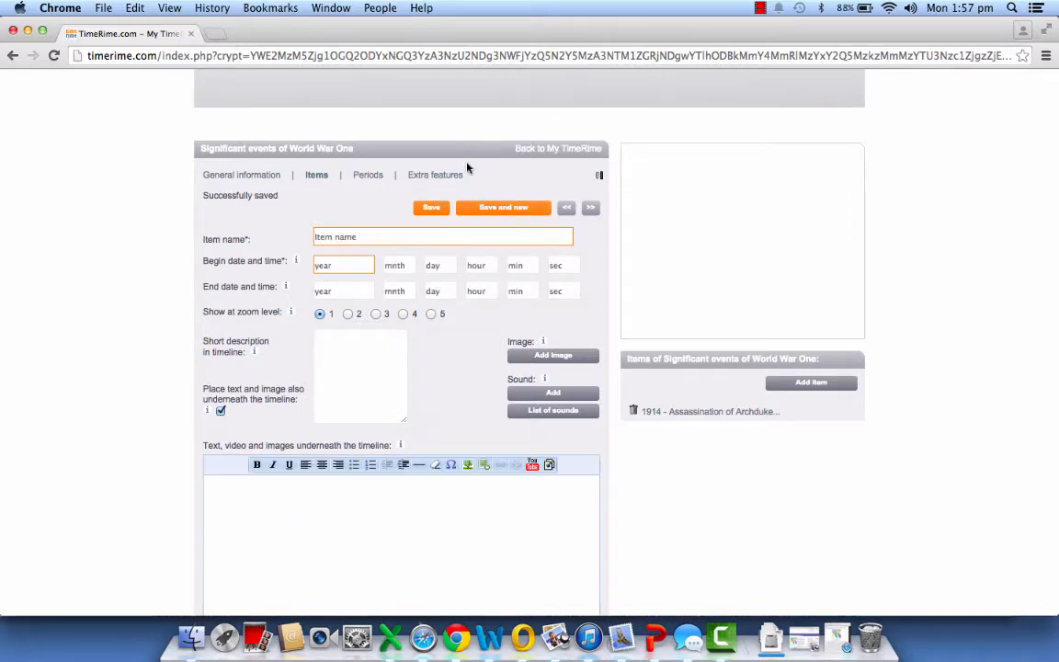
- Preview the pop-up summaries of the assassination and Gallipoli items on the timeline
scroll(460, 130, up, 4)
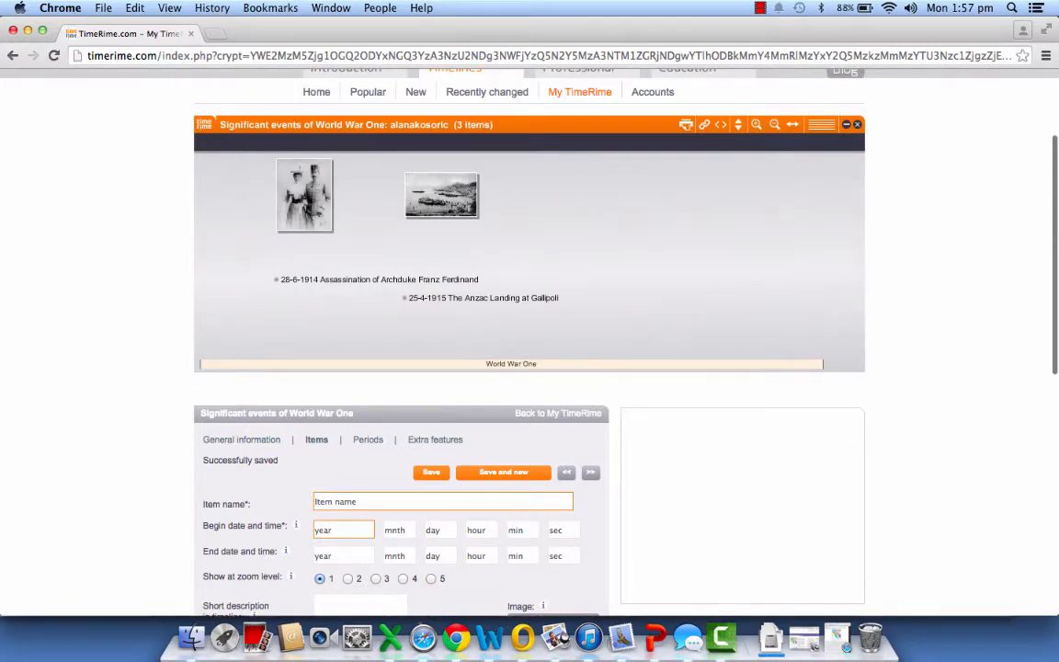
mouse_move(306, 220)
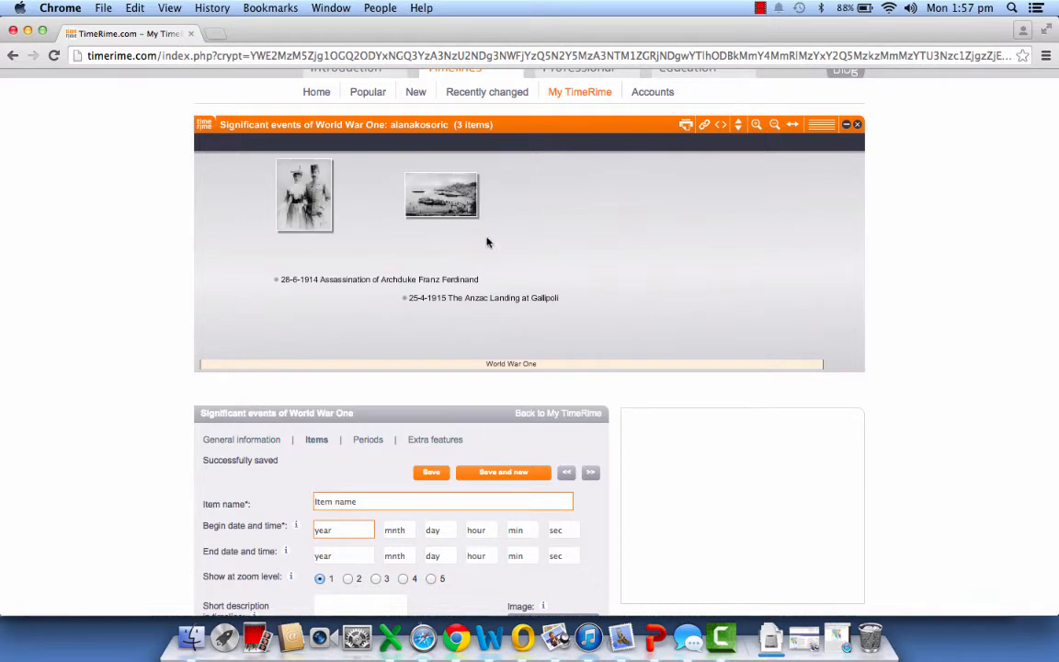
mouse_move(441, 206)
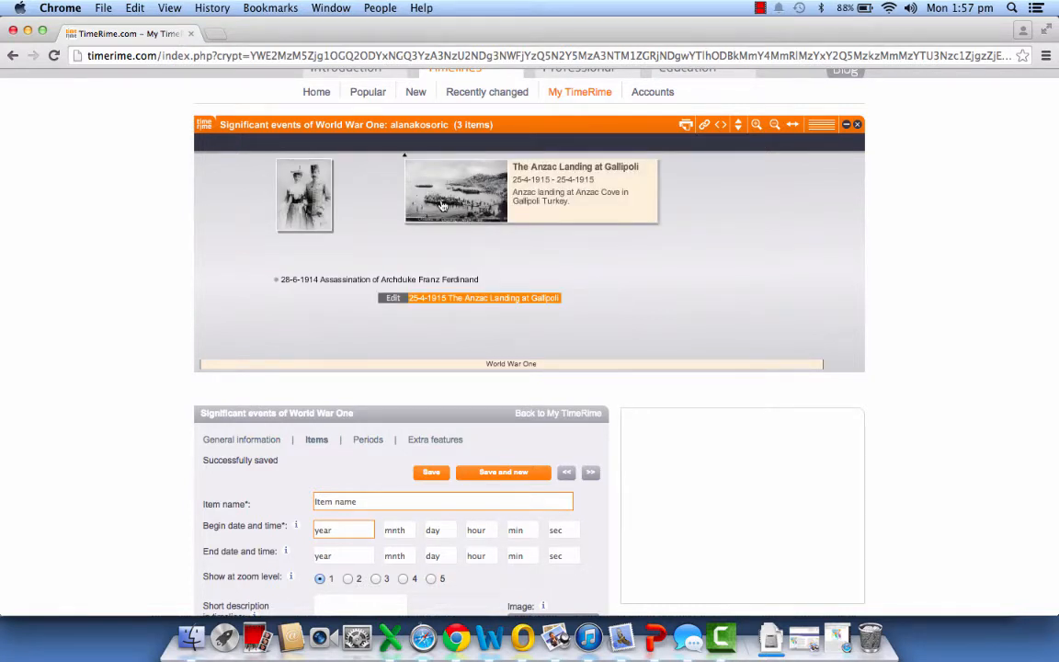
- Open the Assassination of Archduke Franz Ferdinand item from the timeline and read its short description and extended text
click(312, 214)
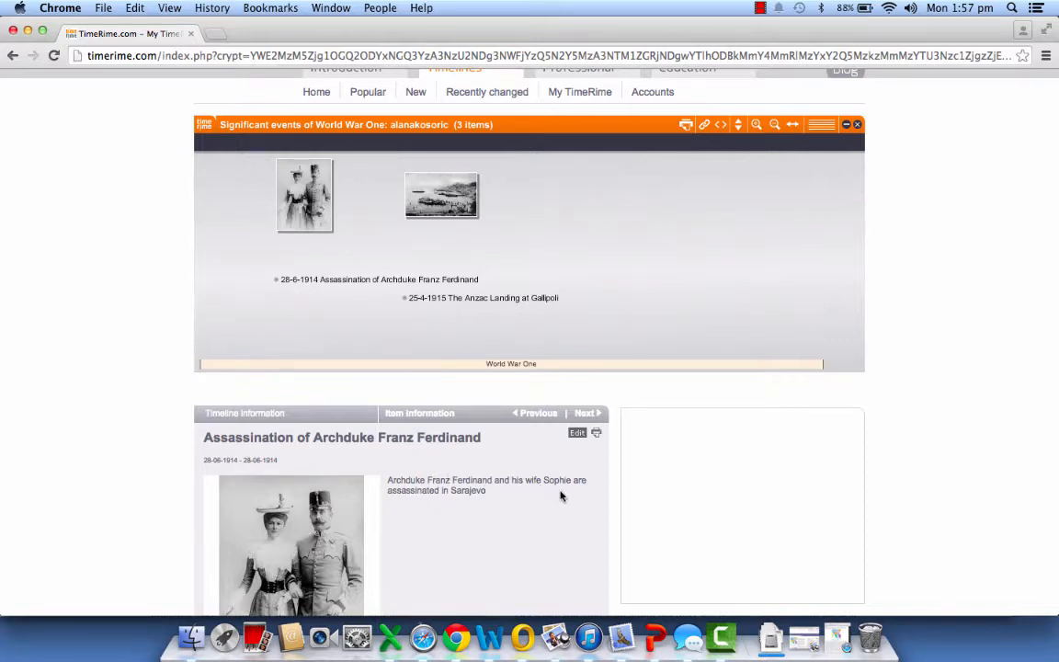
scroll(561, 496, down, 5)
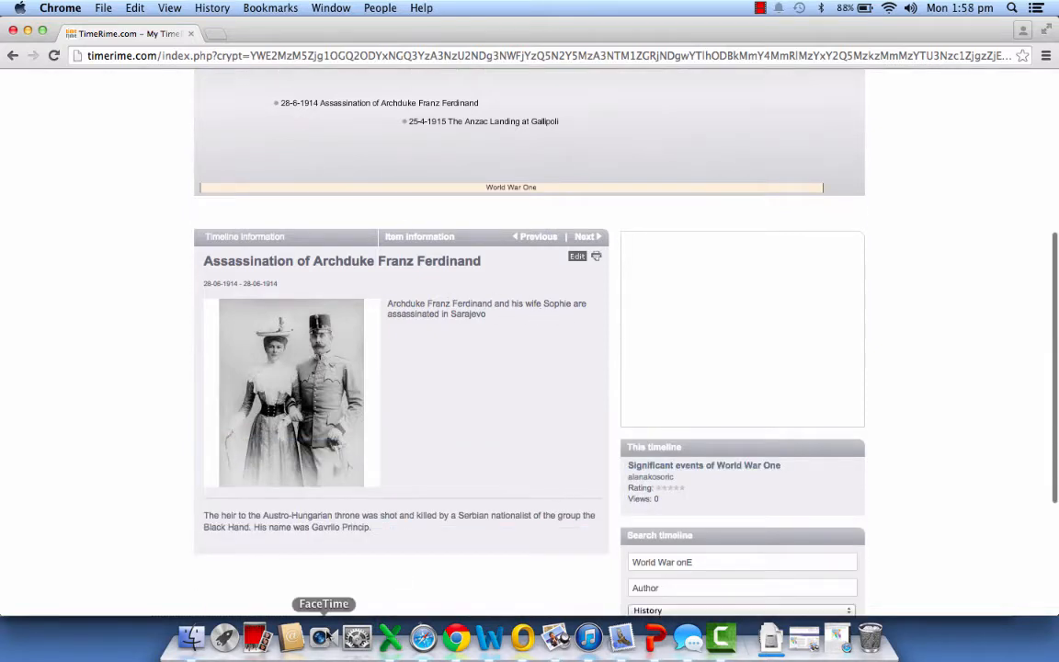
drag(204, 515, 389, 534)
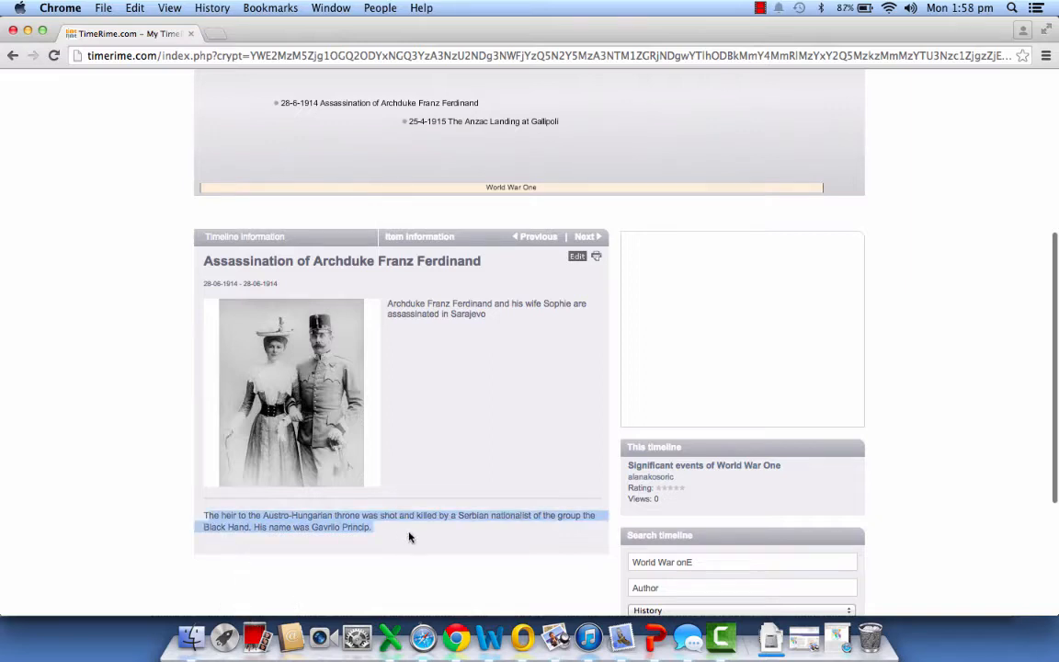
click(410, 538)
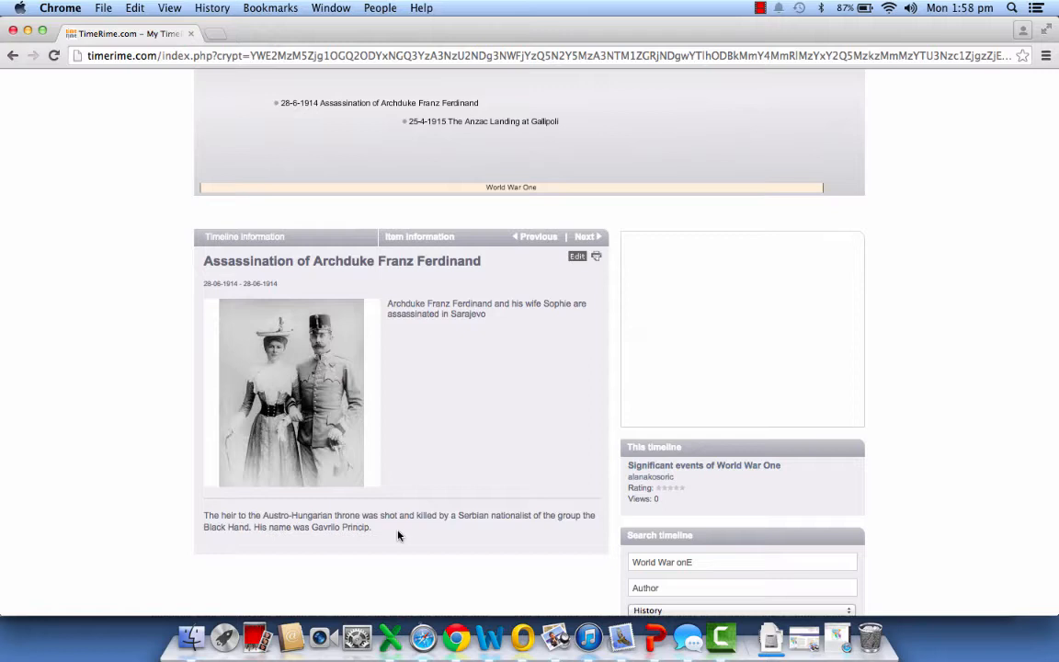
scroll(398, 535, up, 5)
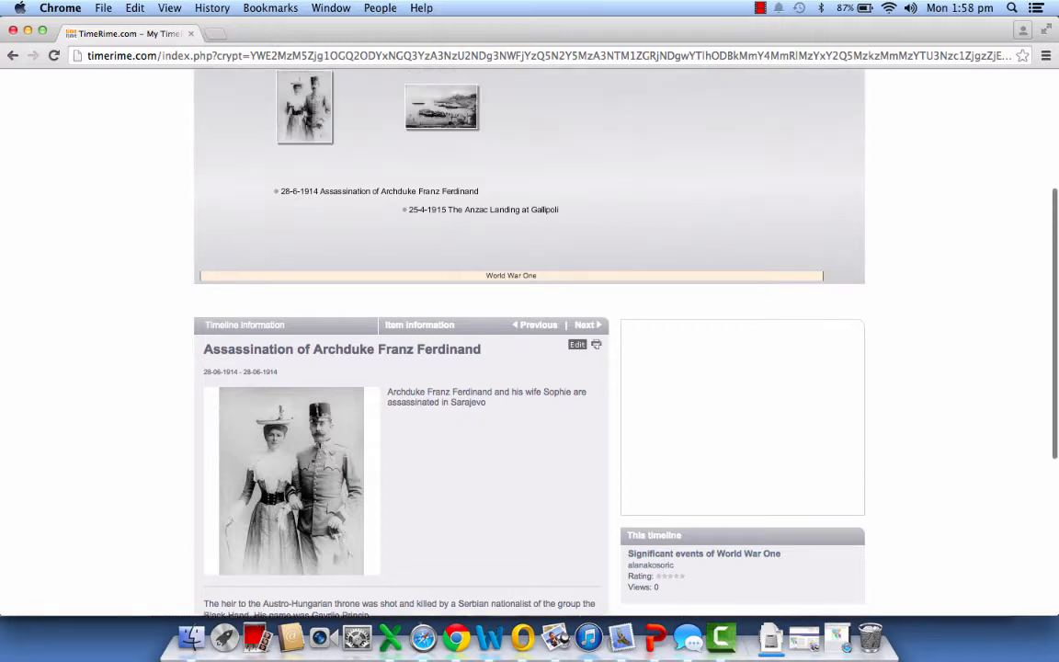
mouse_move(311, 262)
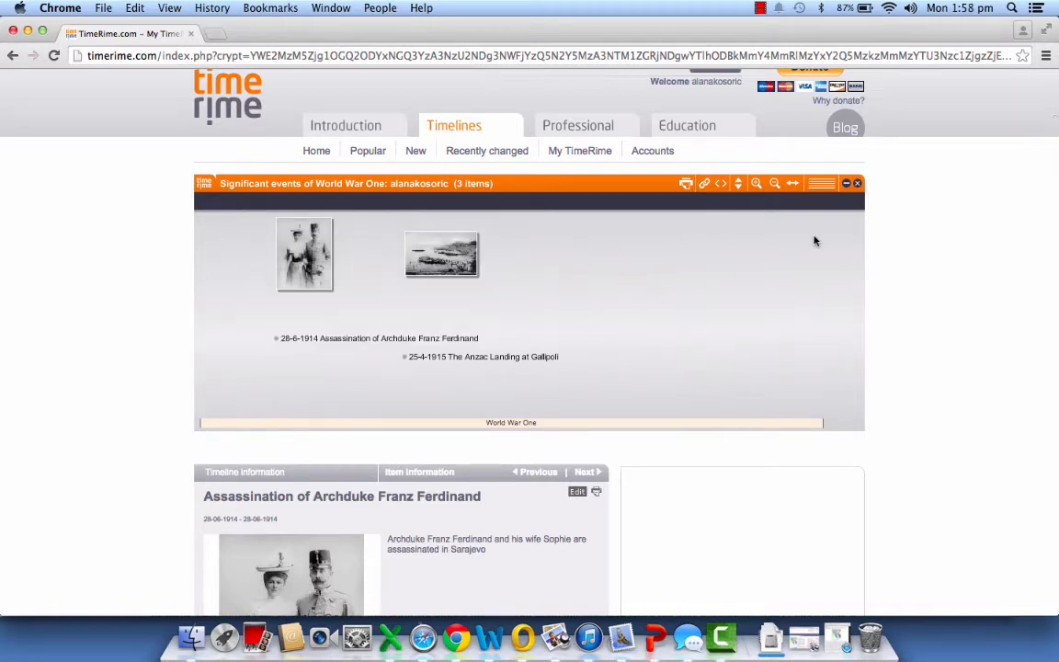
- View the timeline's shareable link and its print preview, closing each without copying or printing anything
click(705, 183)
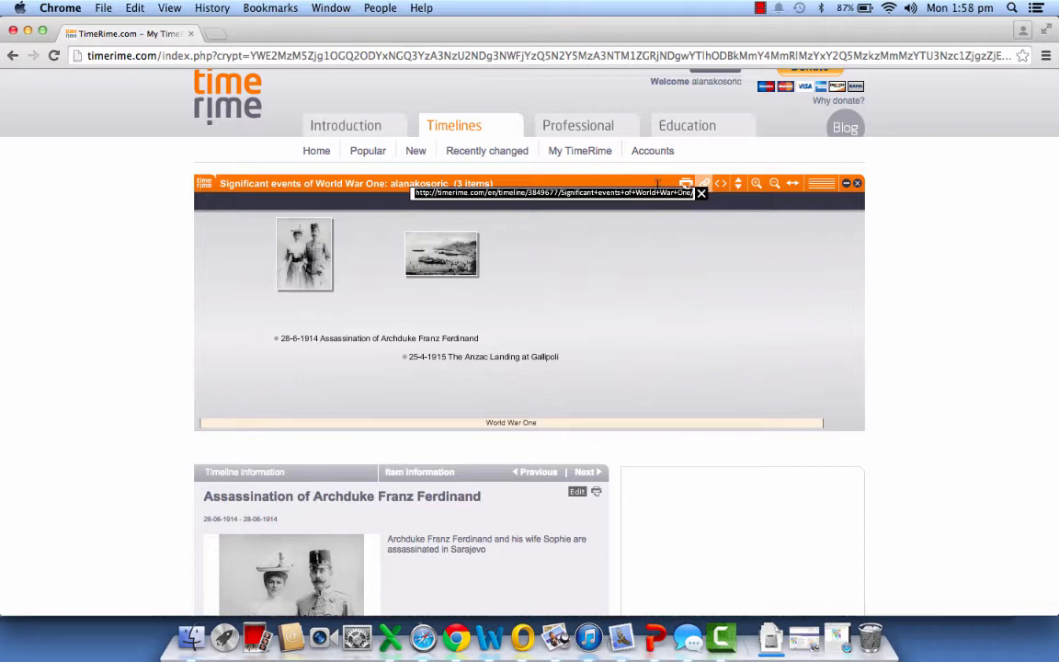
click(702, 193)
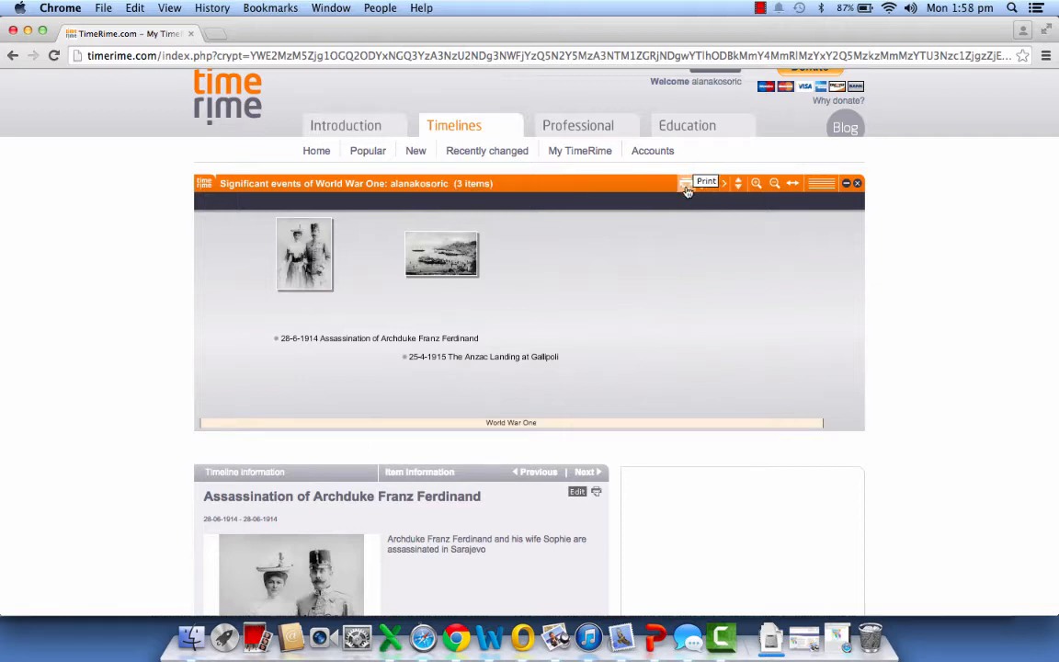
click(687, 185)
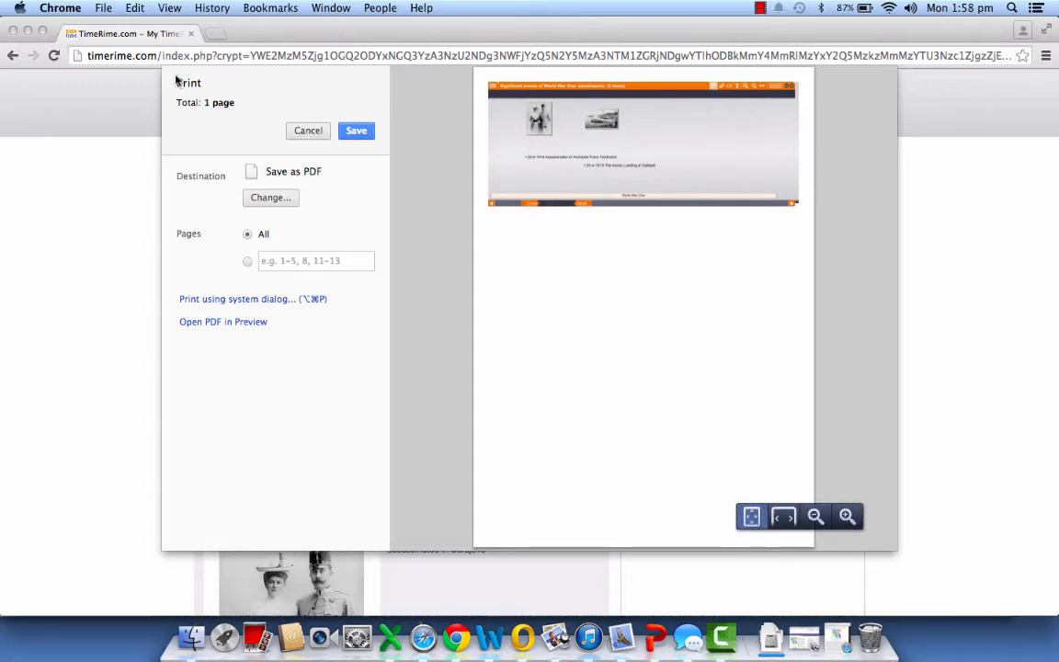
key(Escape)
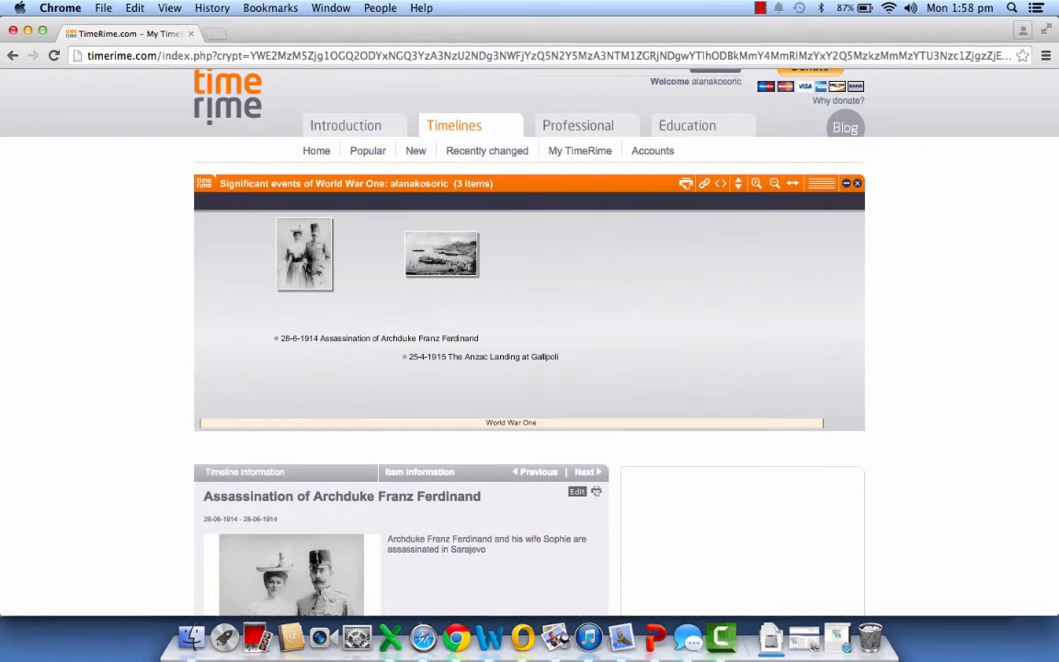